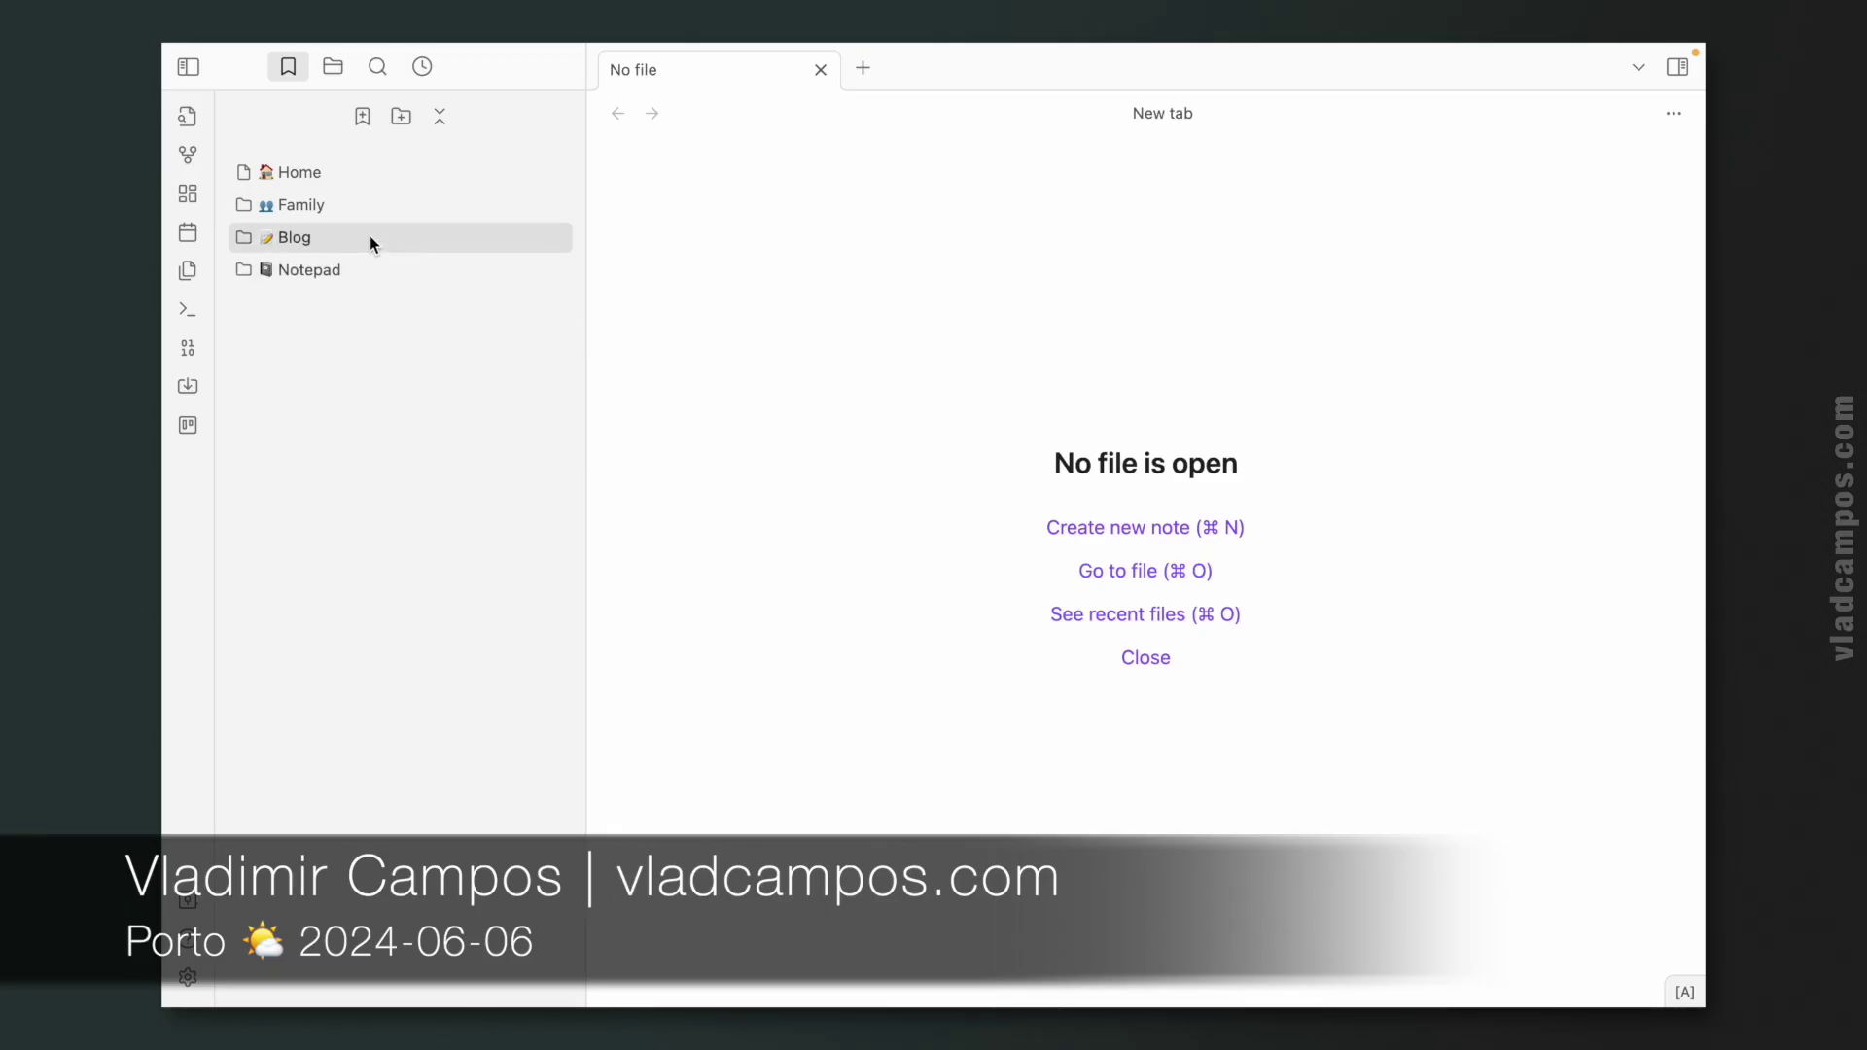
Jump via the Blog bookmark to the Creator/Microblog/Blog/2024 folder and bring up its options
{"action": "left_click", "coordinate": [371, 243]}
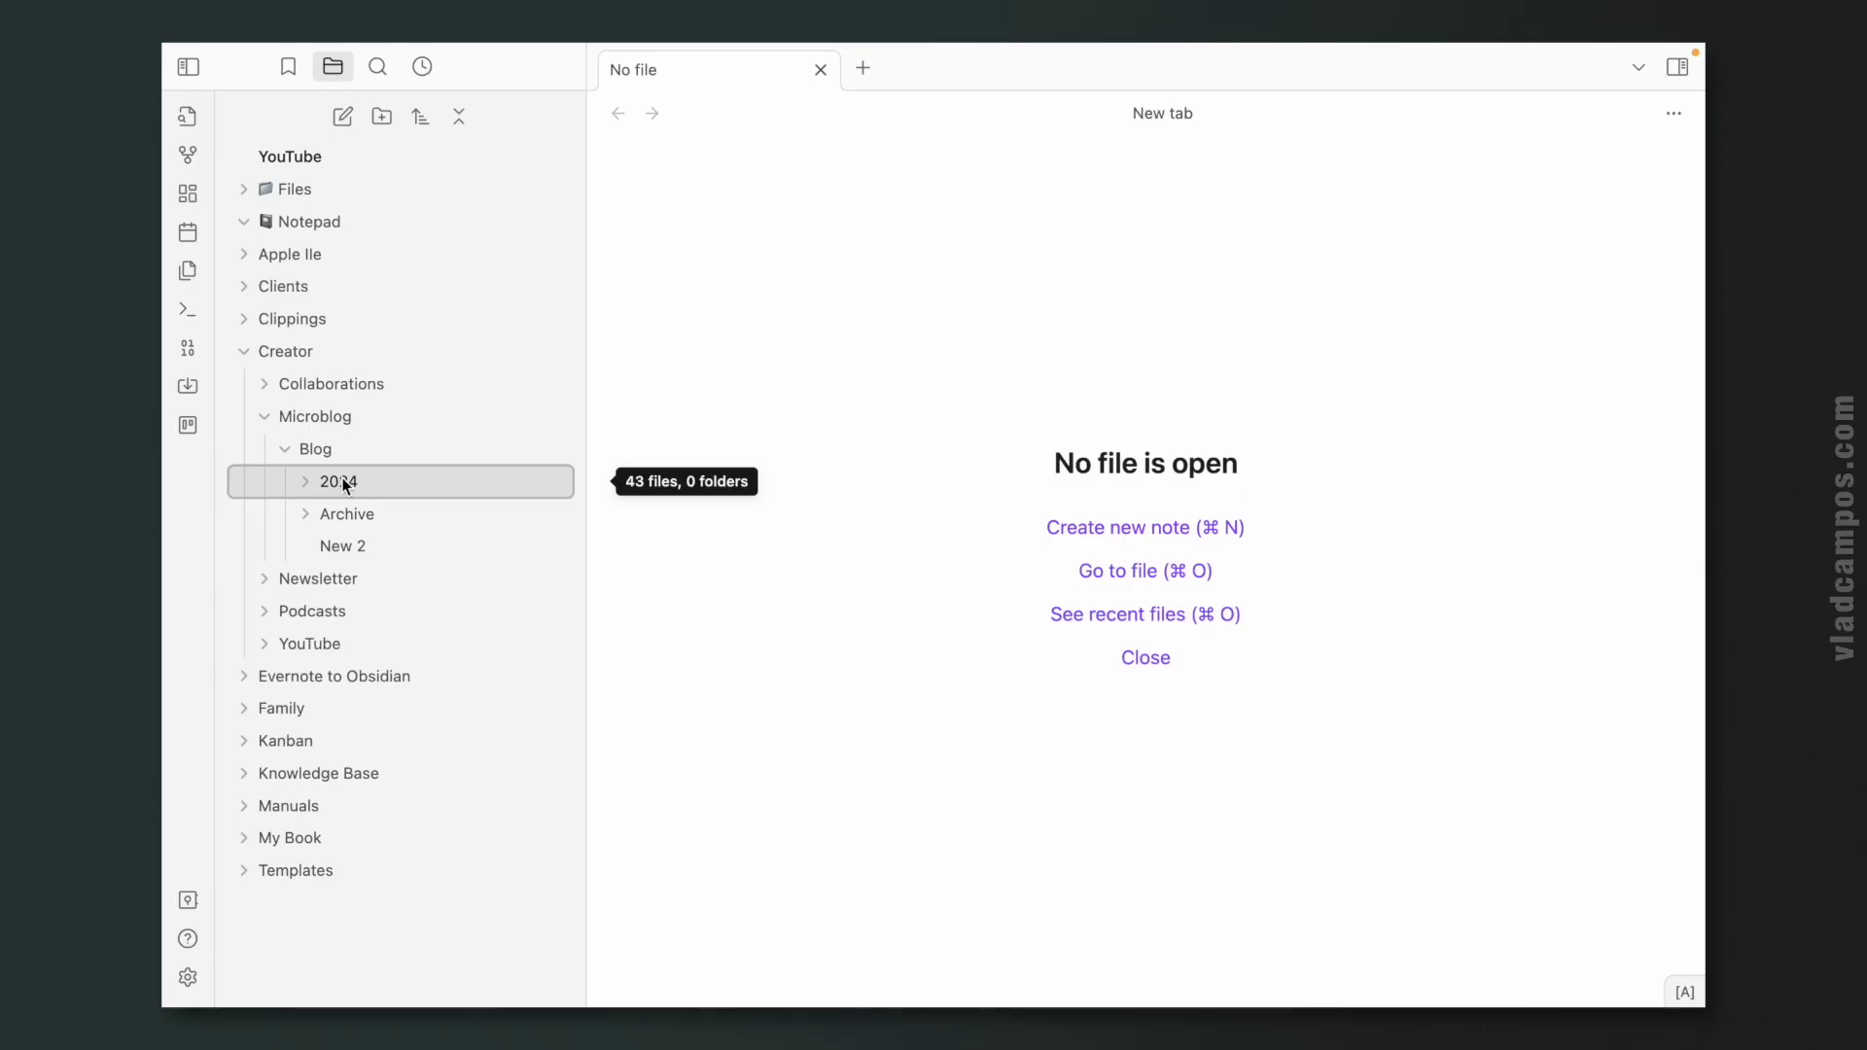
{"action": "right_click", "coordinate": [344, 485]}
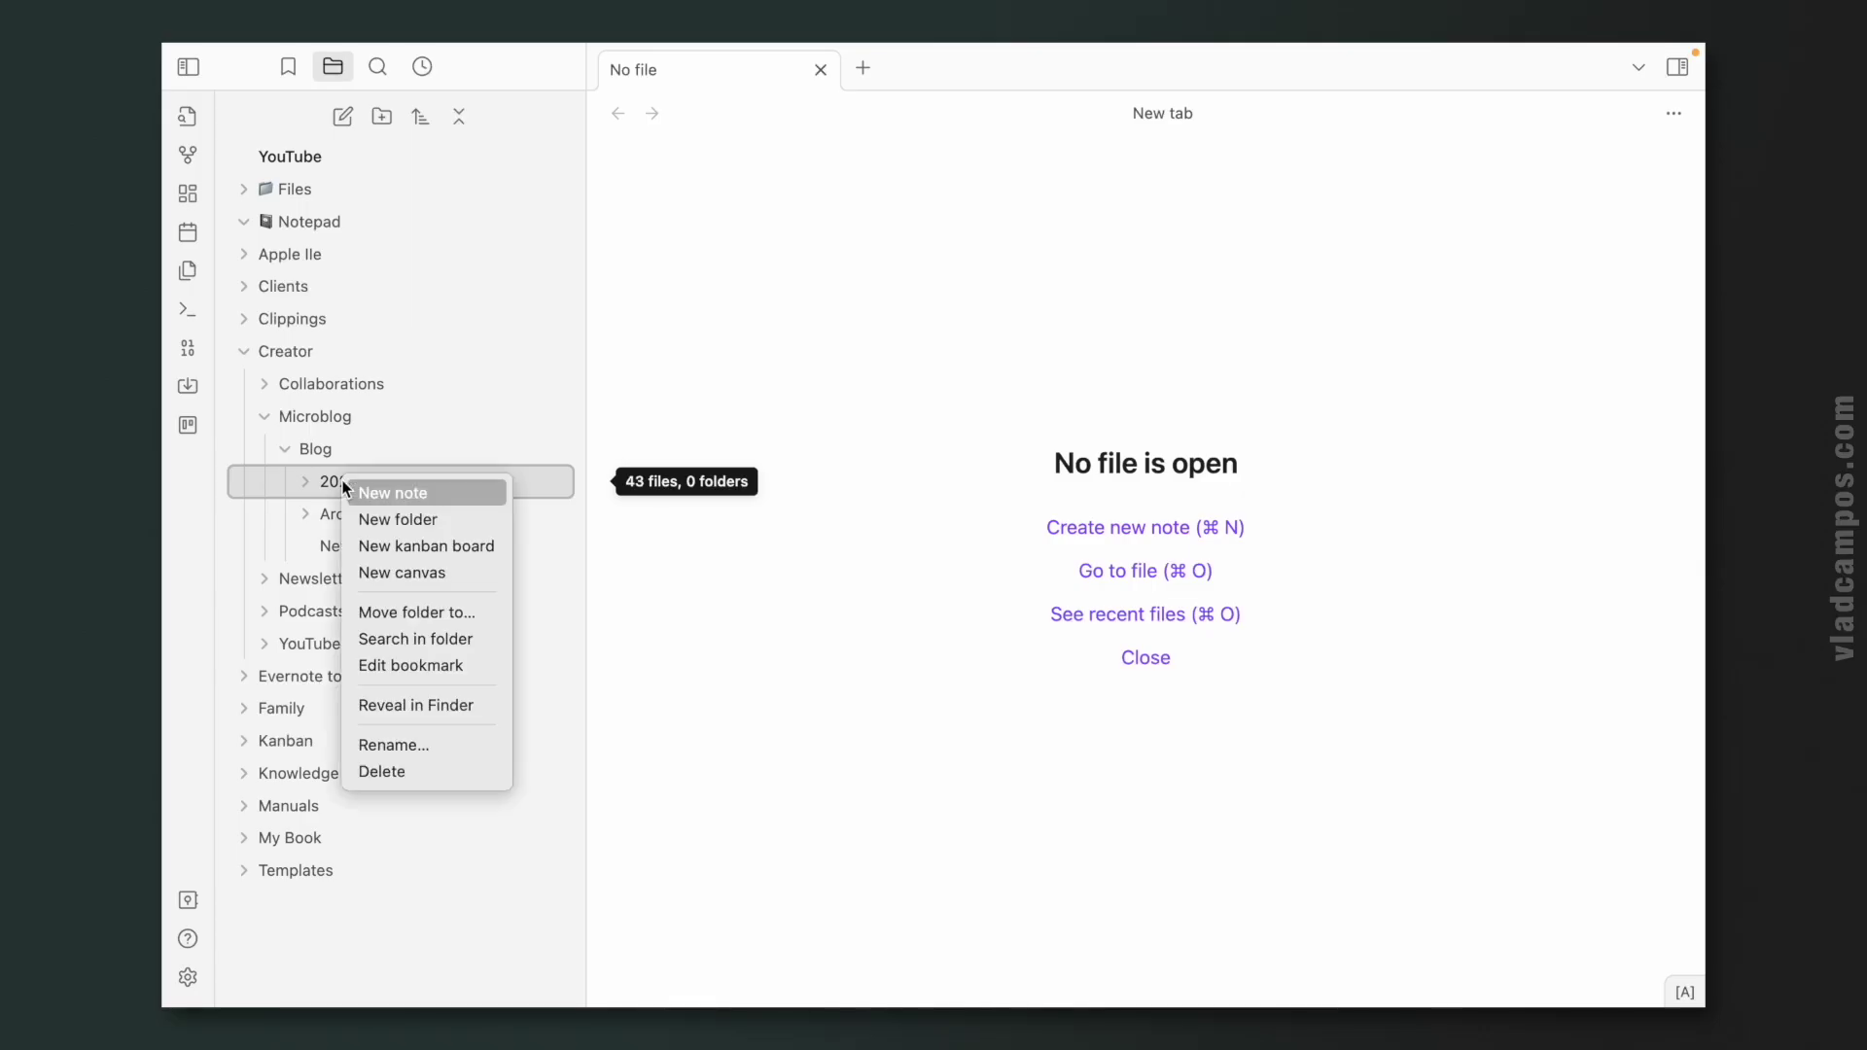
Create empty Untitled notes in the 2024 blog folder and in the Notepad folder
{"action": "left_click", "coordinate": [432, 496]}
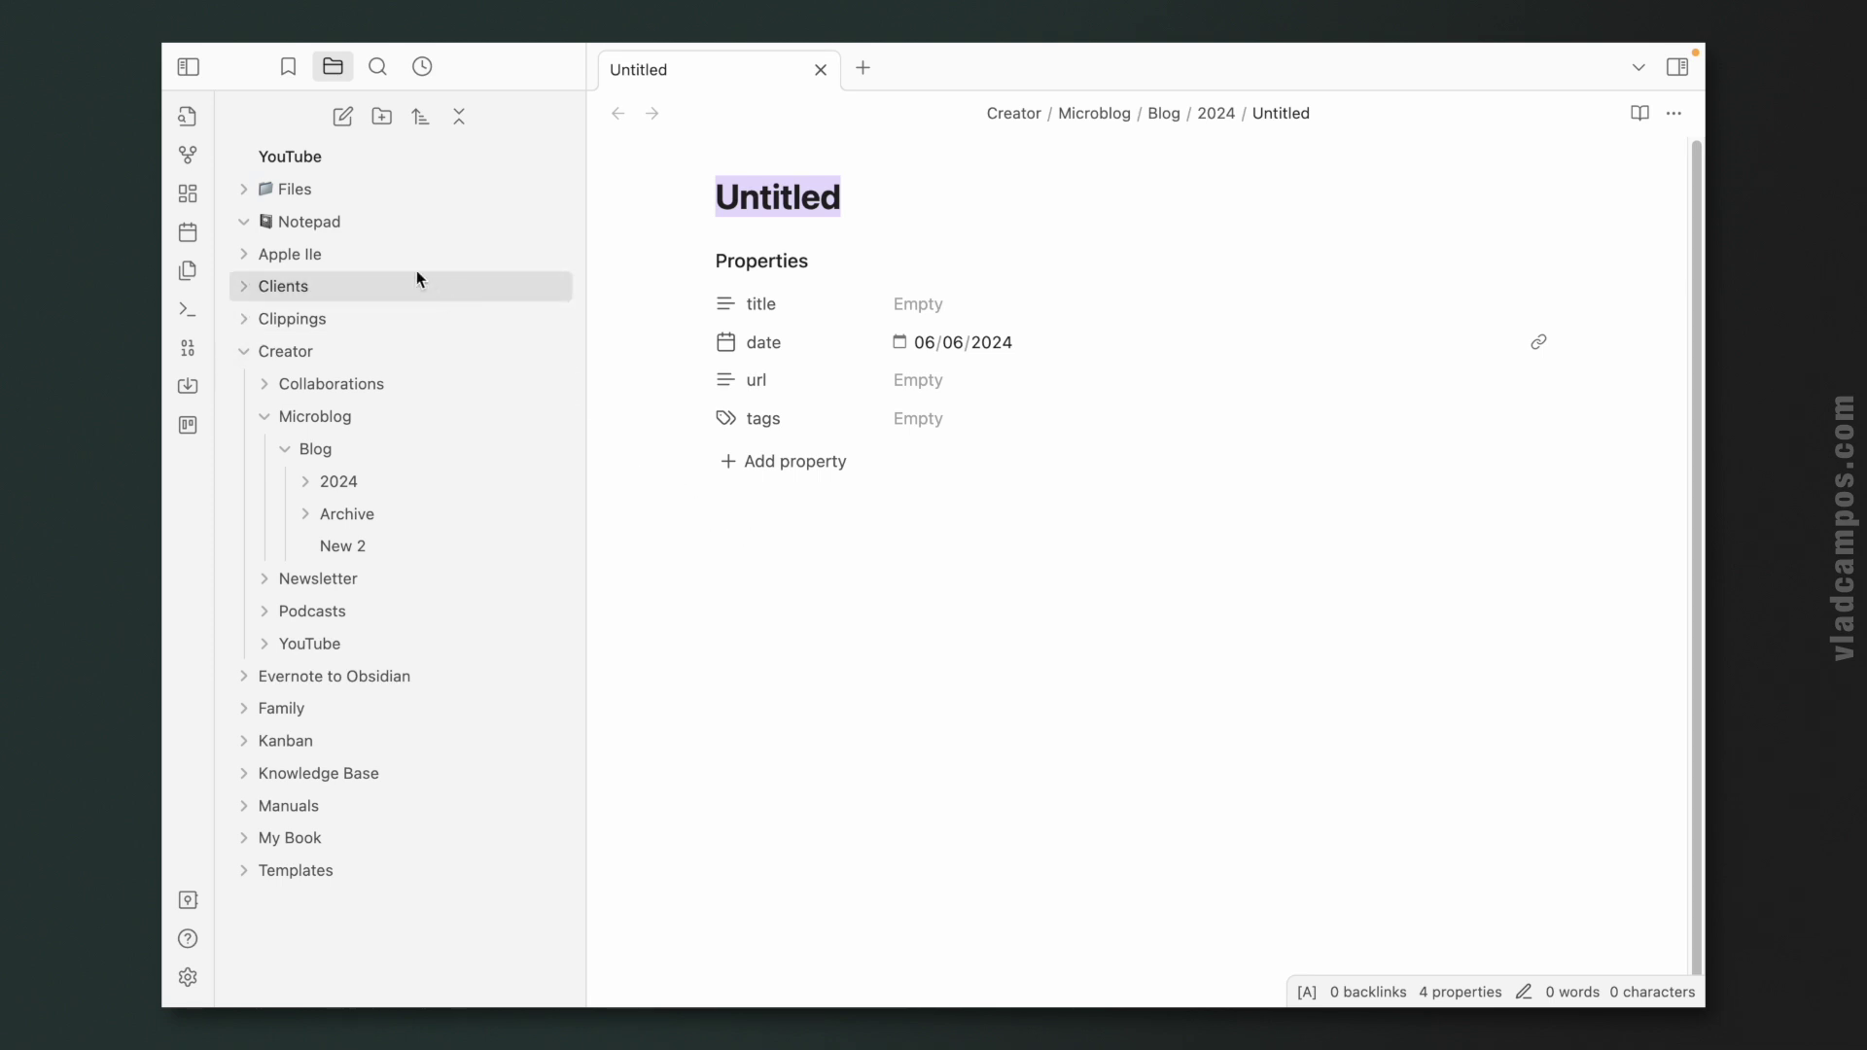
{"action": "right_click", "coordinate": [318, 224]}
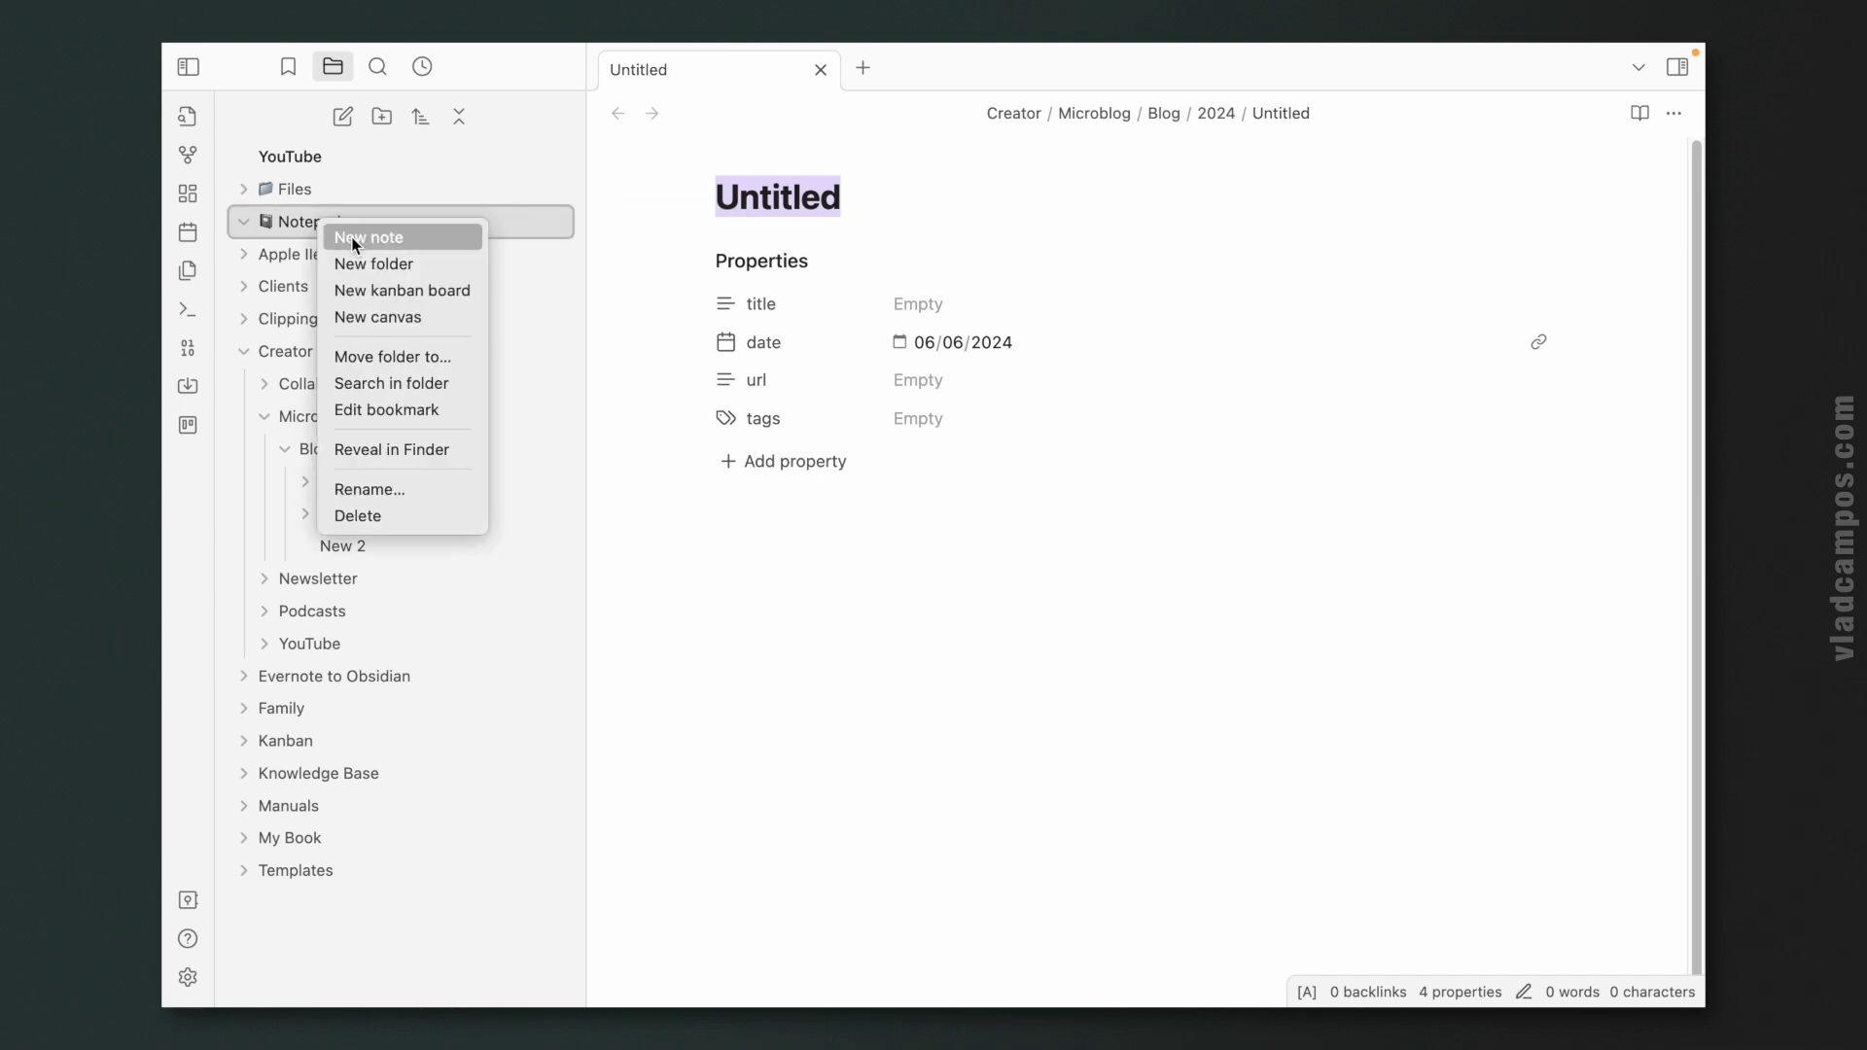
{"action": "left_click", "coordinate": [355, 239]}
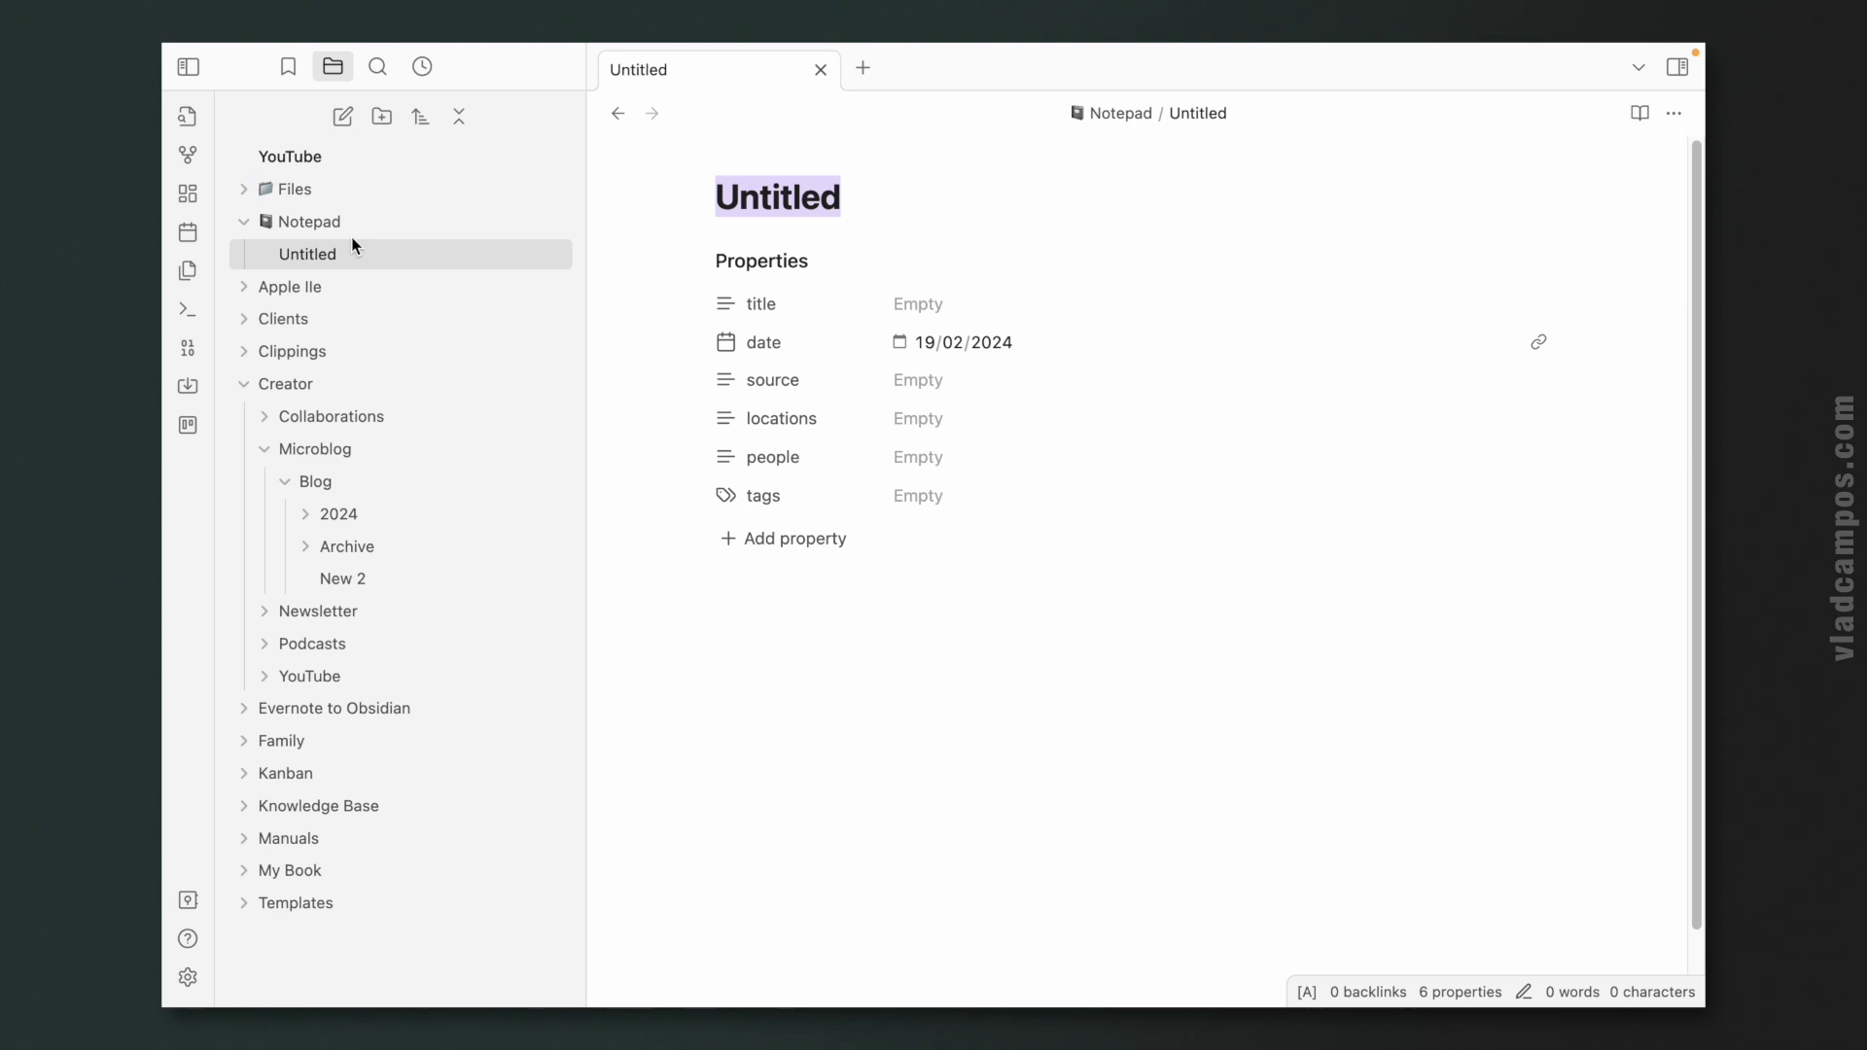
Open the 2024 Untitled note in its own tab, switch between both notes, and open Settings
{"action": "left_click", "coordinate": [866, 68]}
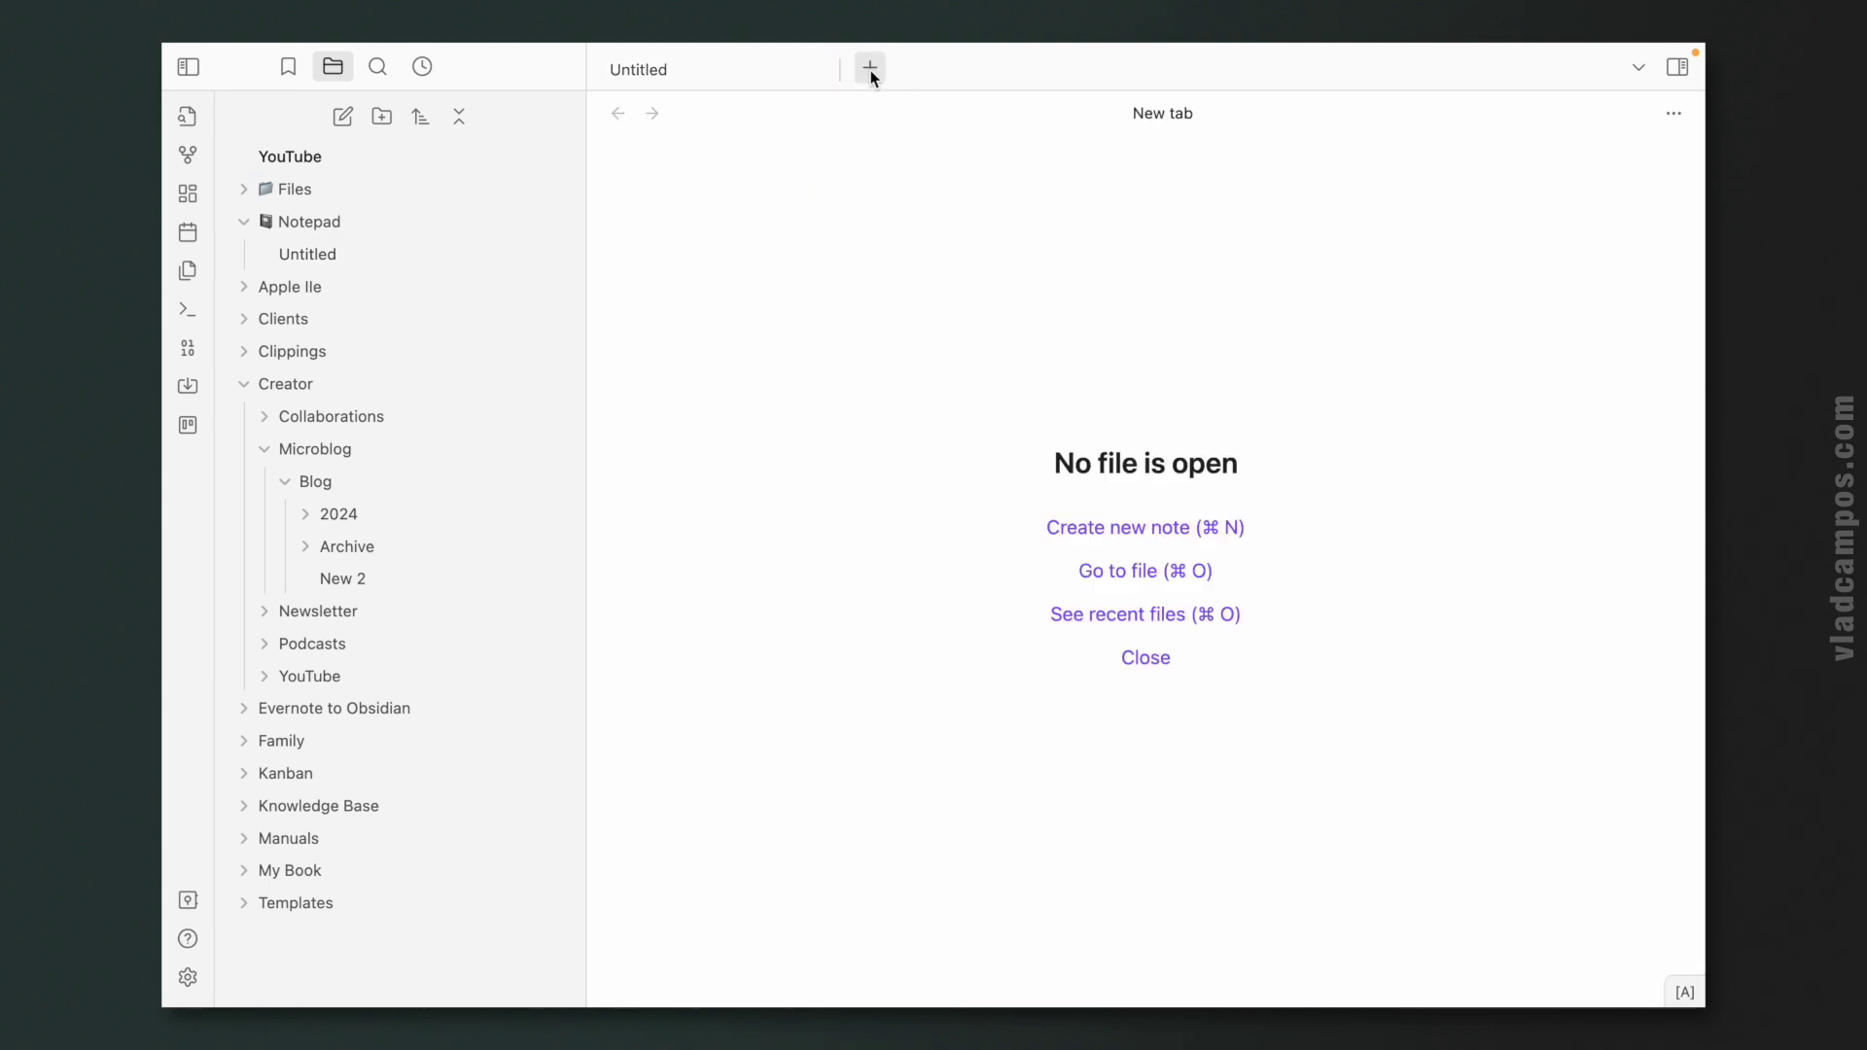
{"action": "left_click", "coordinate": [311, 512]}
{"action": "left_click", "coordinate": [360, 548]}
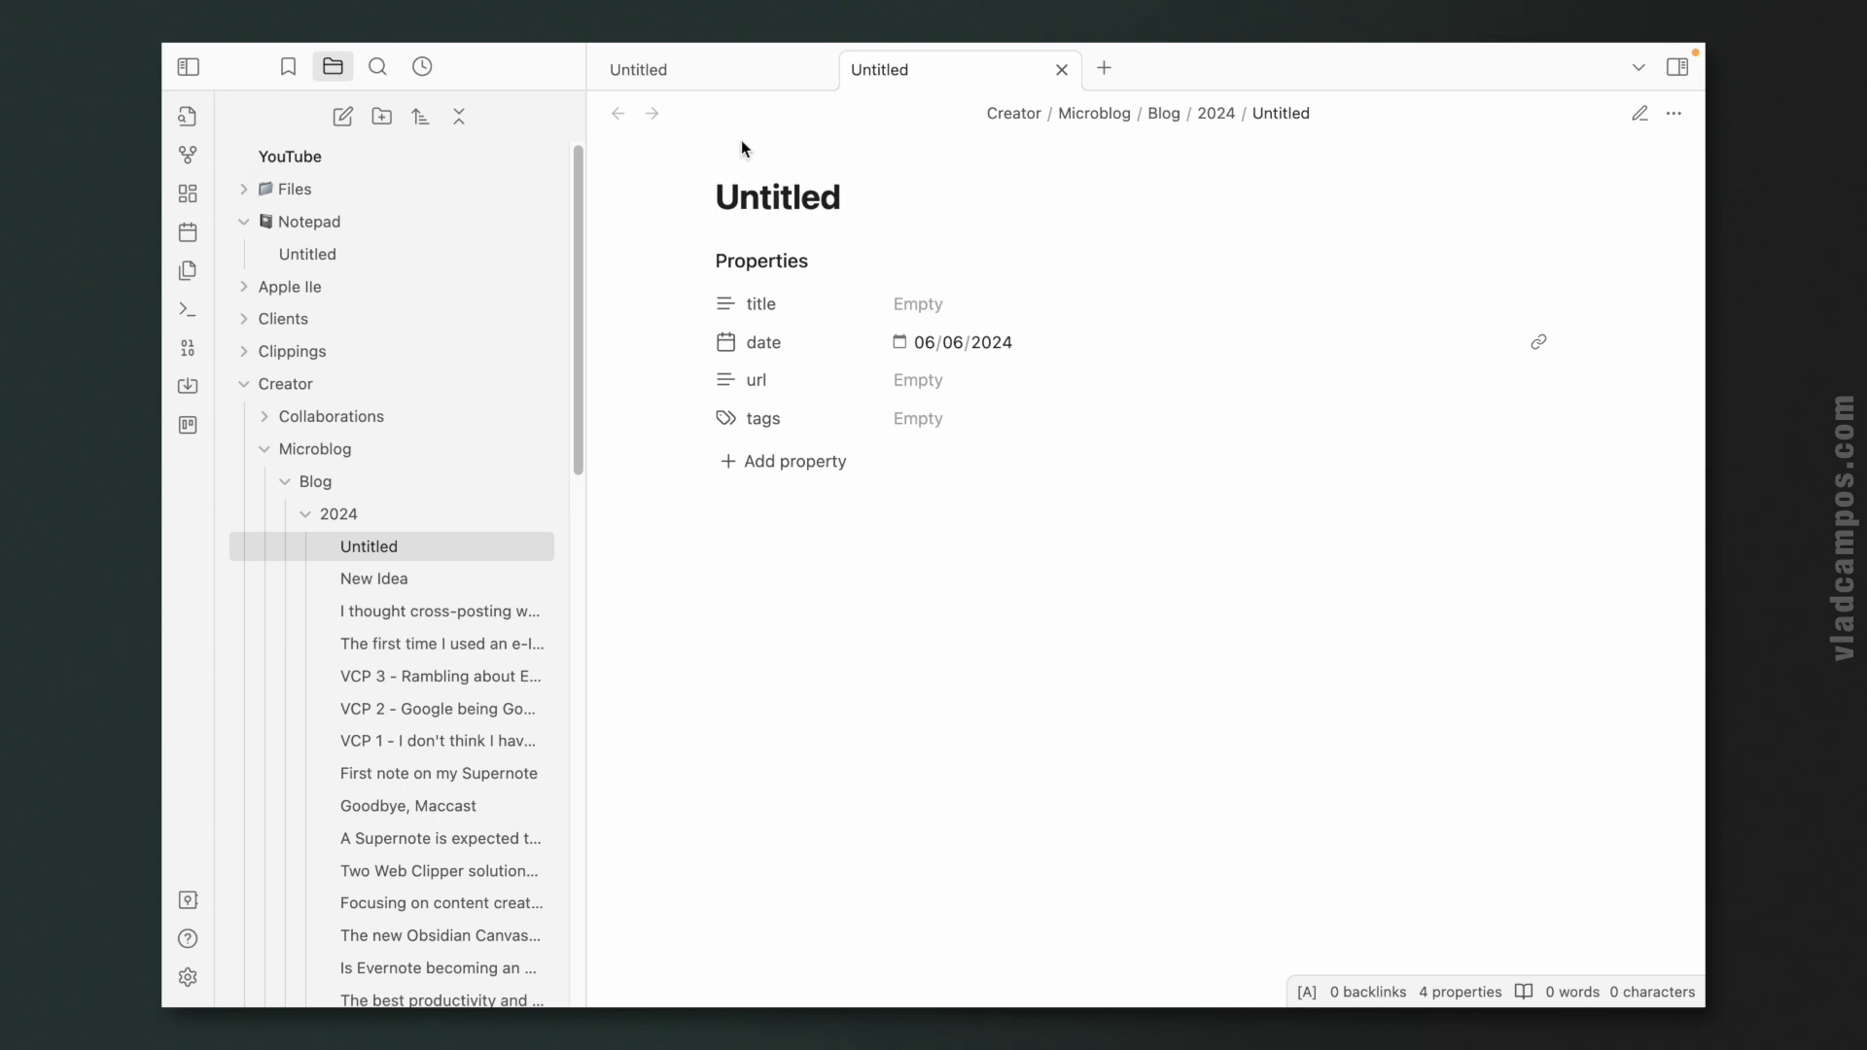
{"action": "left_click", "coordinate": [715, 63]}
{"action": "left_click", "coordinate": [915, 82]}
{"action": "left_click", "coordinate": [761, 85]}
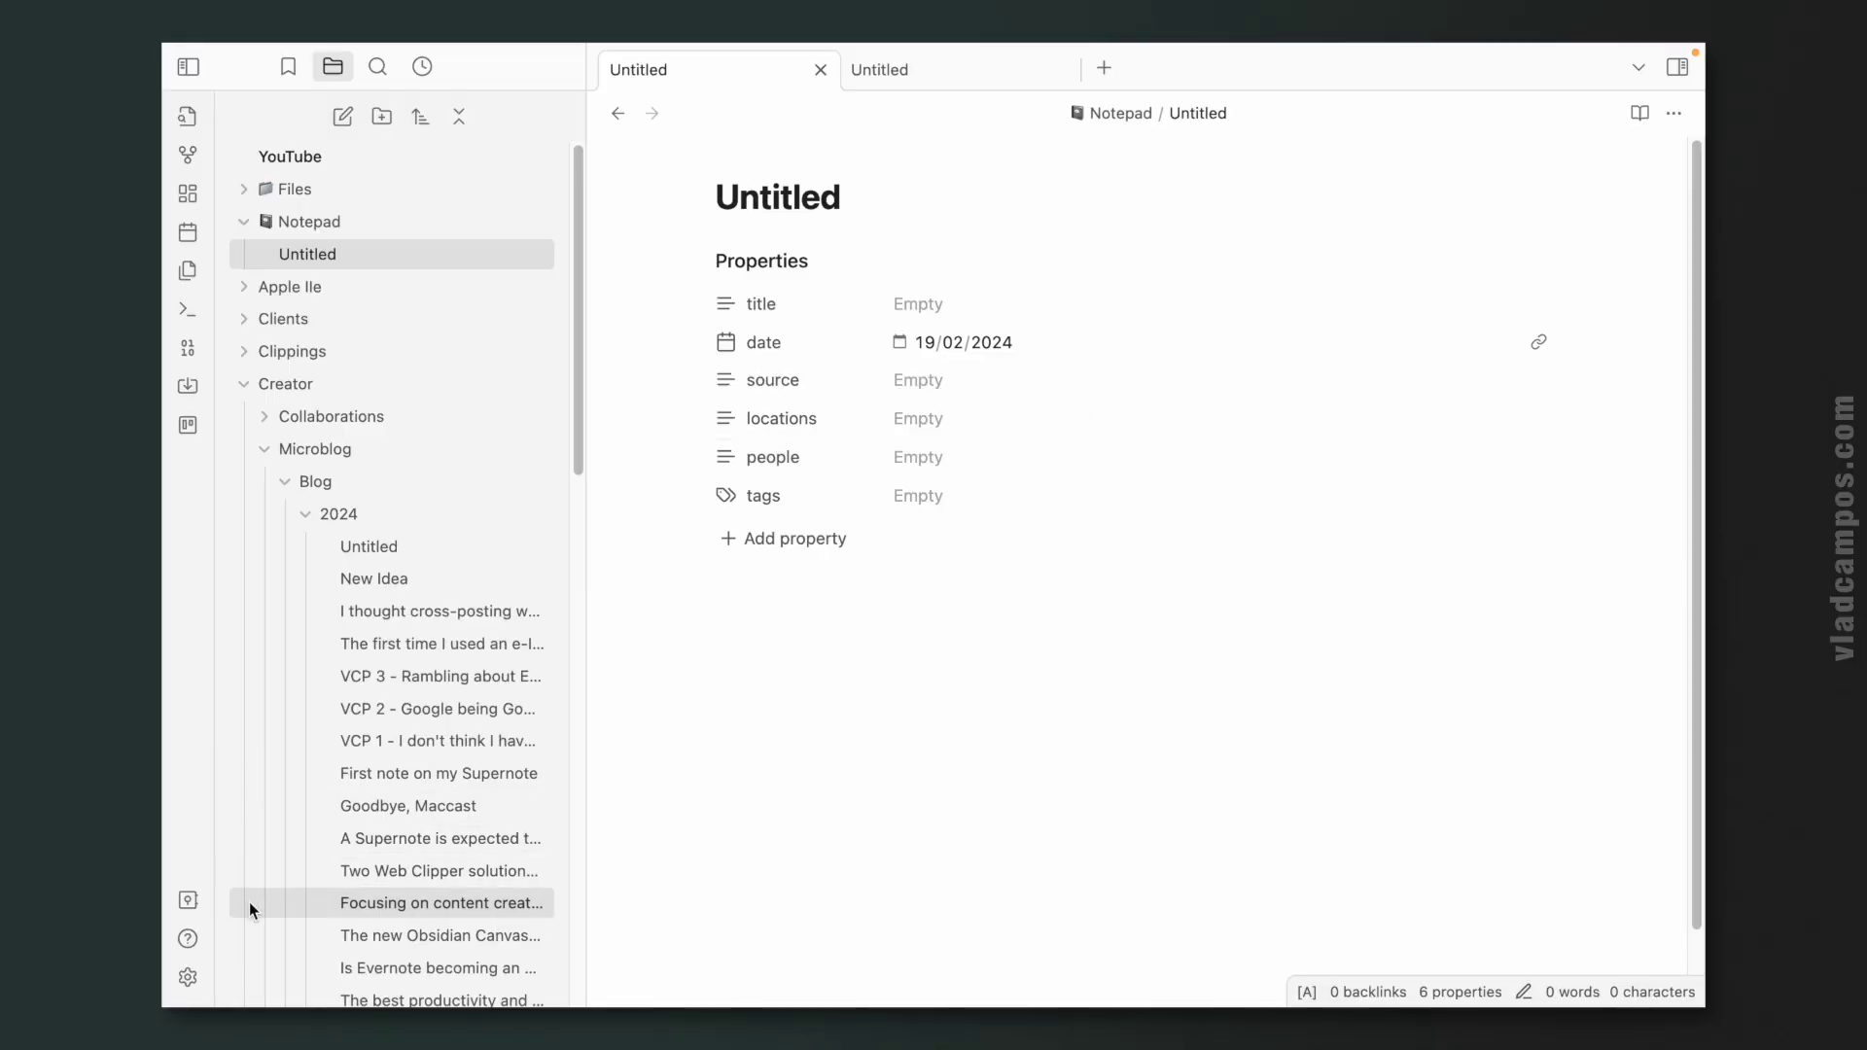
{"action": "left_click", "coordinate": [189, 977]}
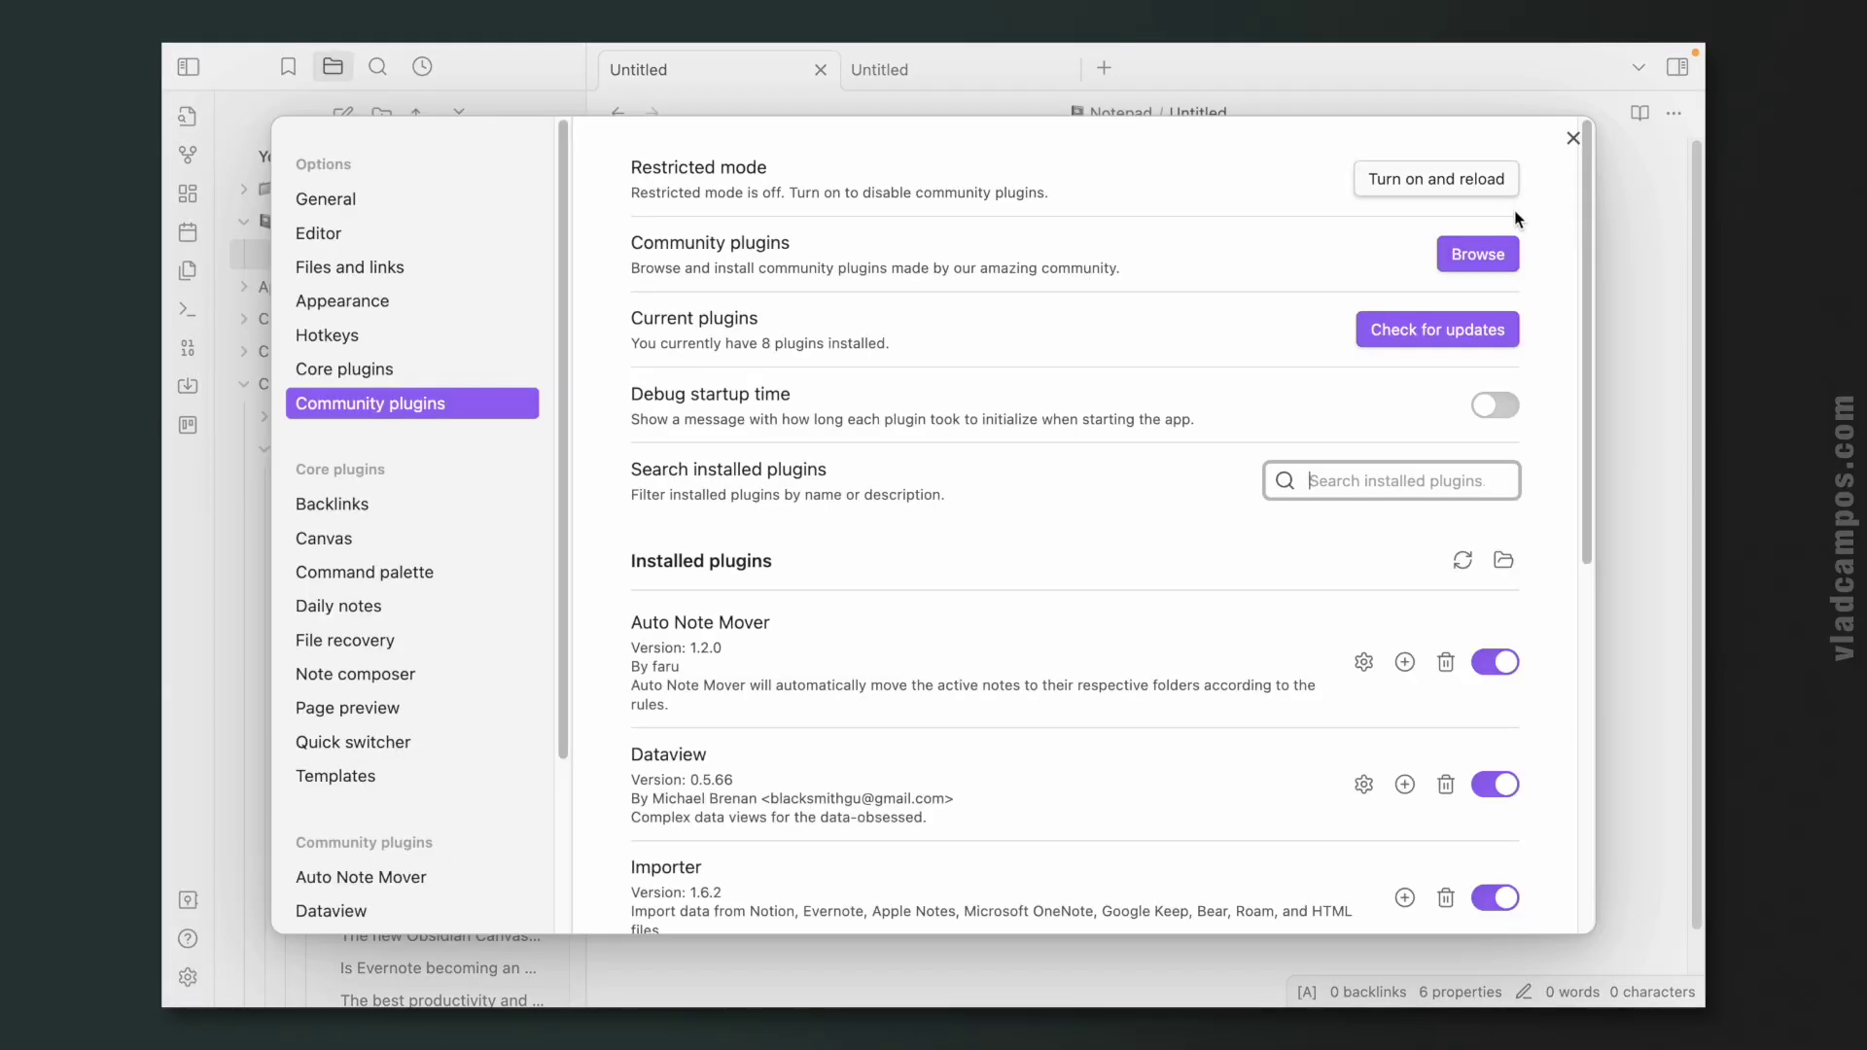
Search the community plugins for 'auto templ' and install Auto Template Trigger 1.2.2
{"action": "left_click", "coordinate": [1508, 261]}
{"action": "type", "text": "auto"}
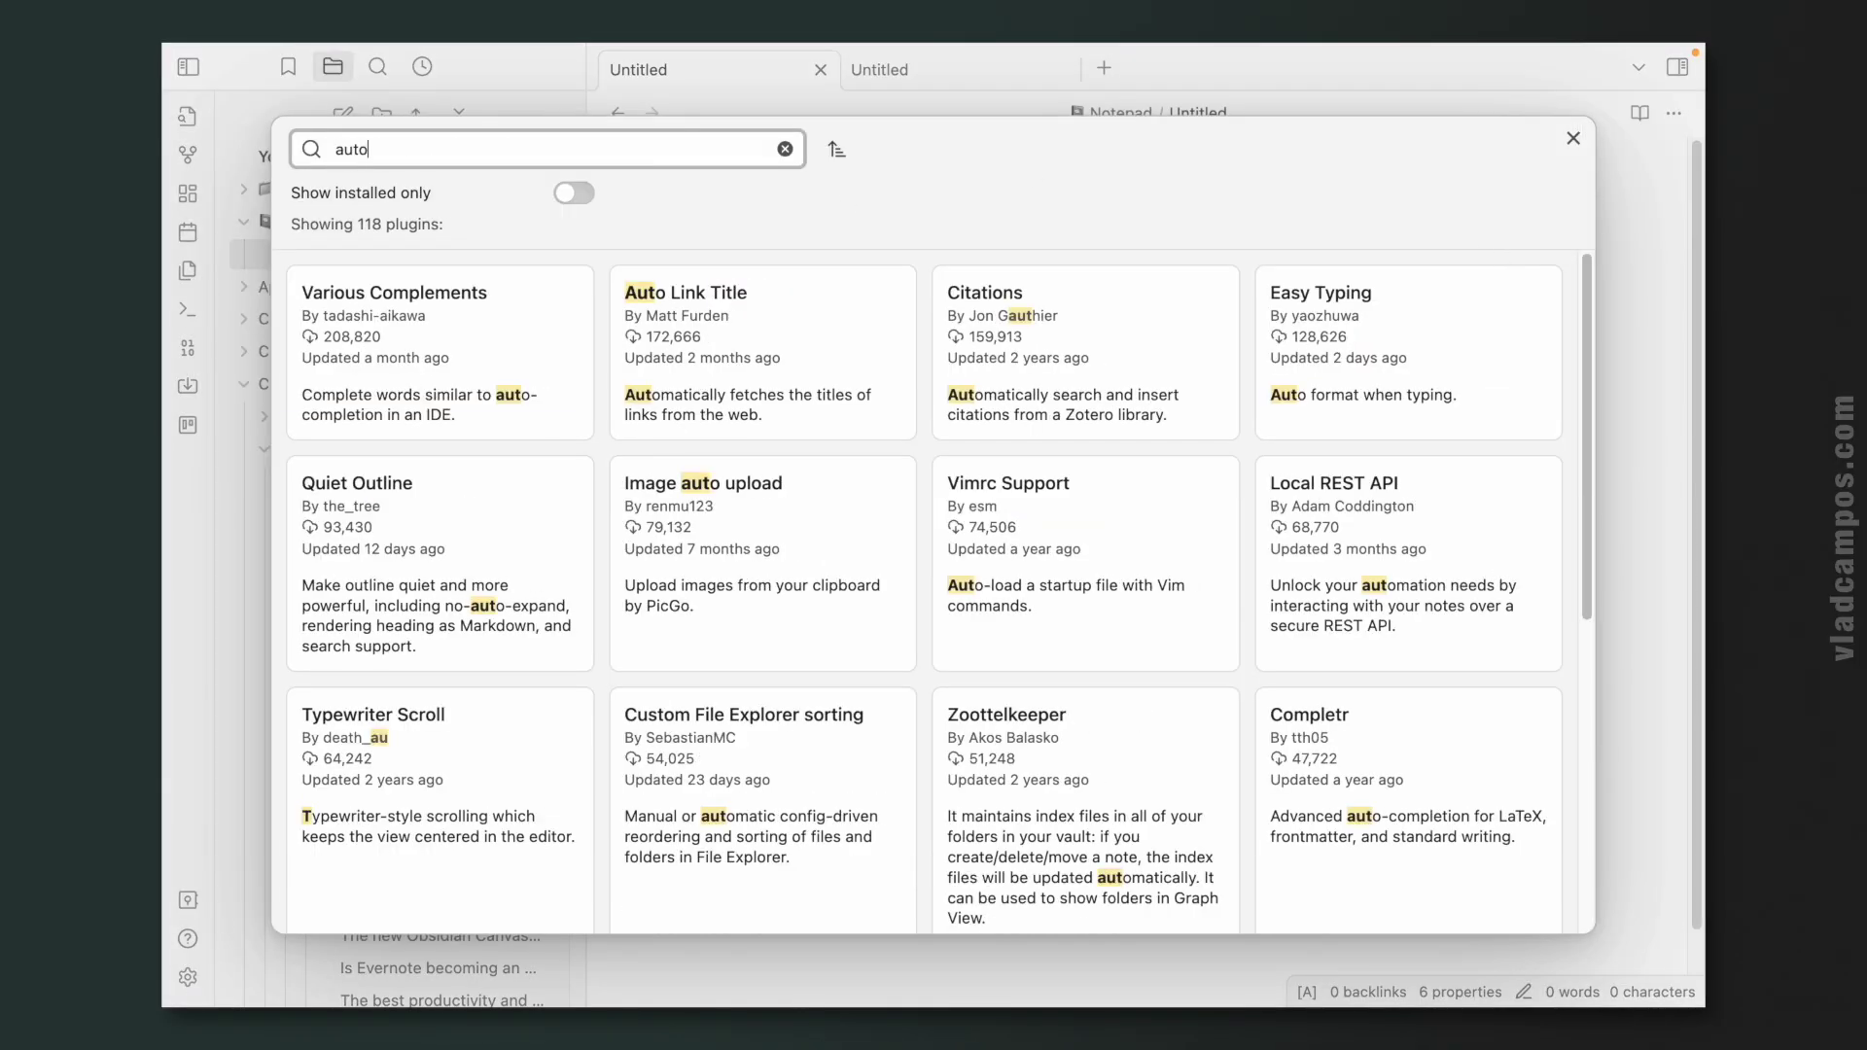
{"action": "type", "text": " templ"}
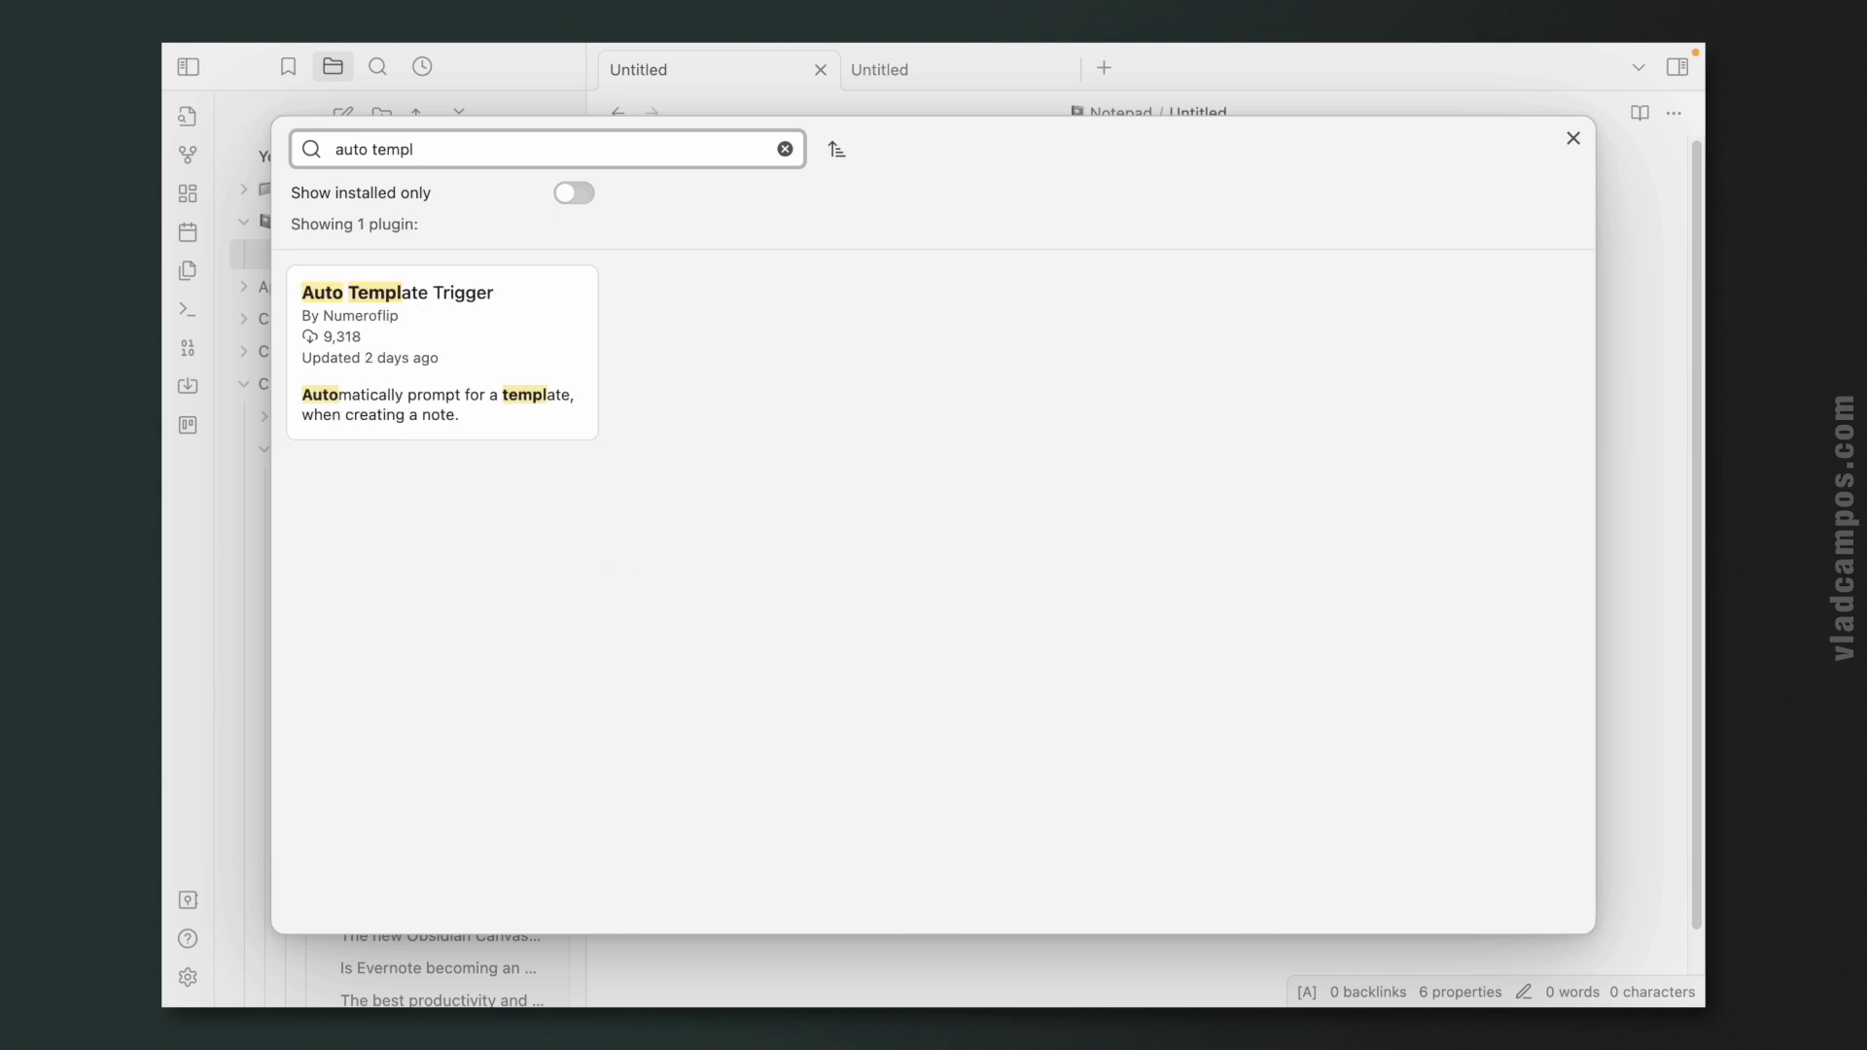
{"action": "left_click", "coordinate": [539, 347]}
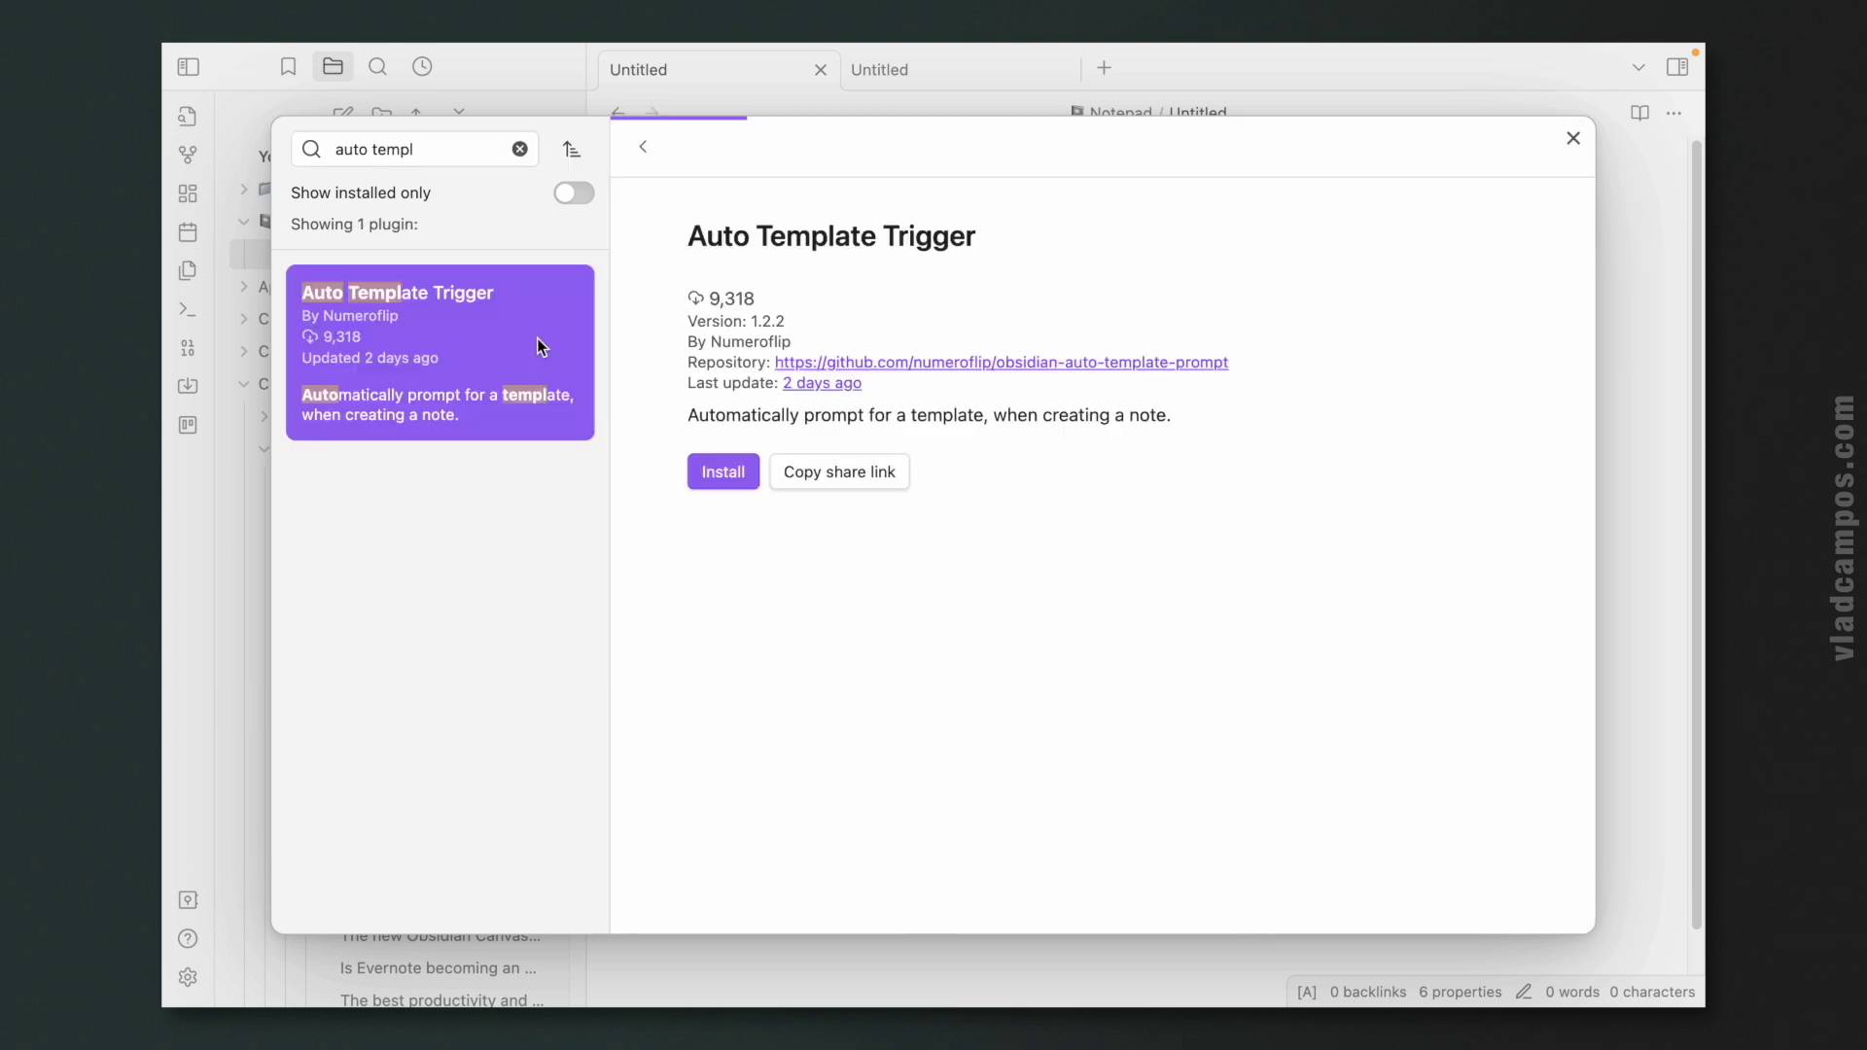
{"action": "left_click", "coordinate": [725, 474]}
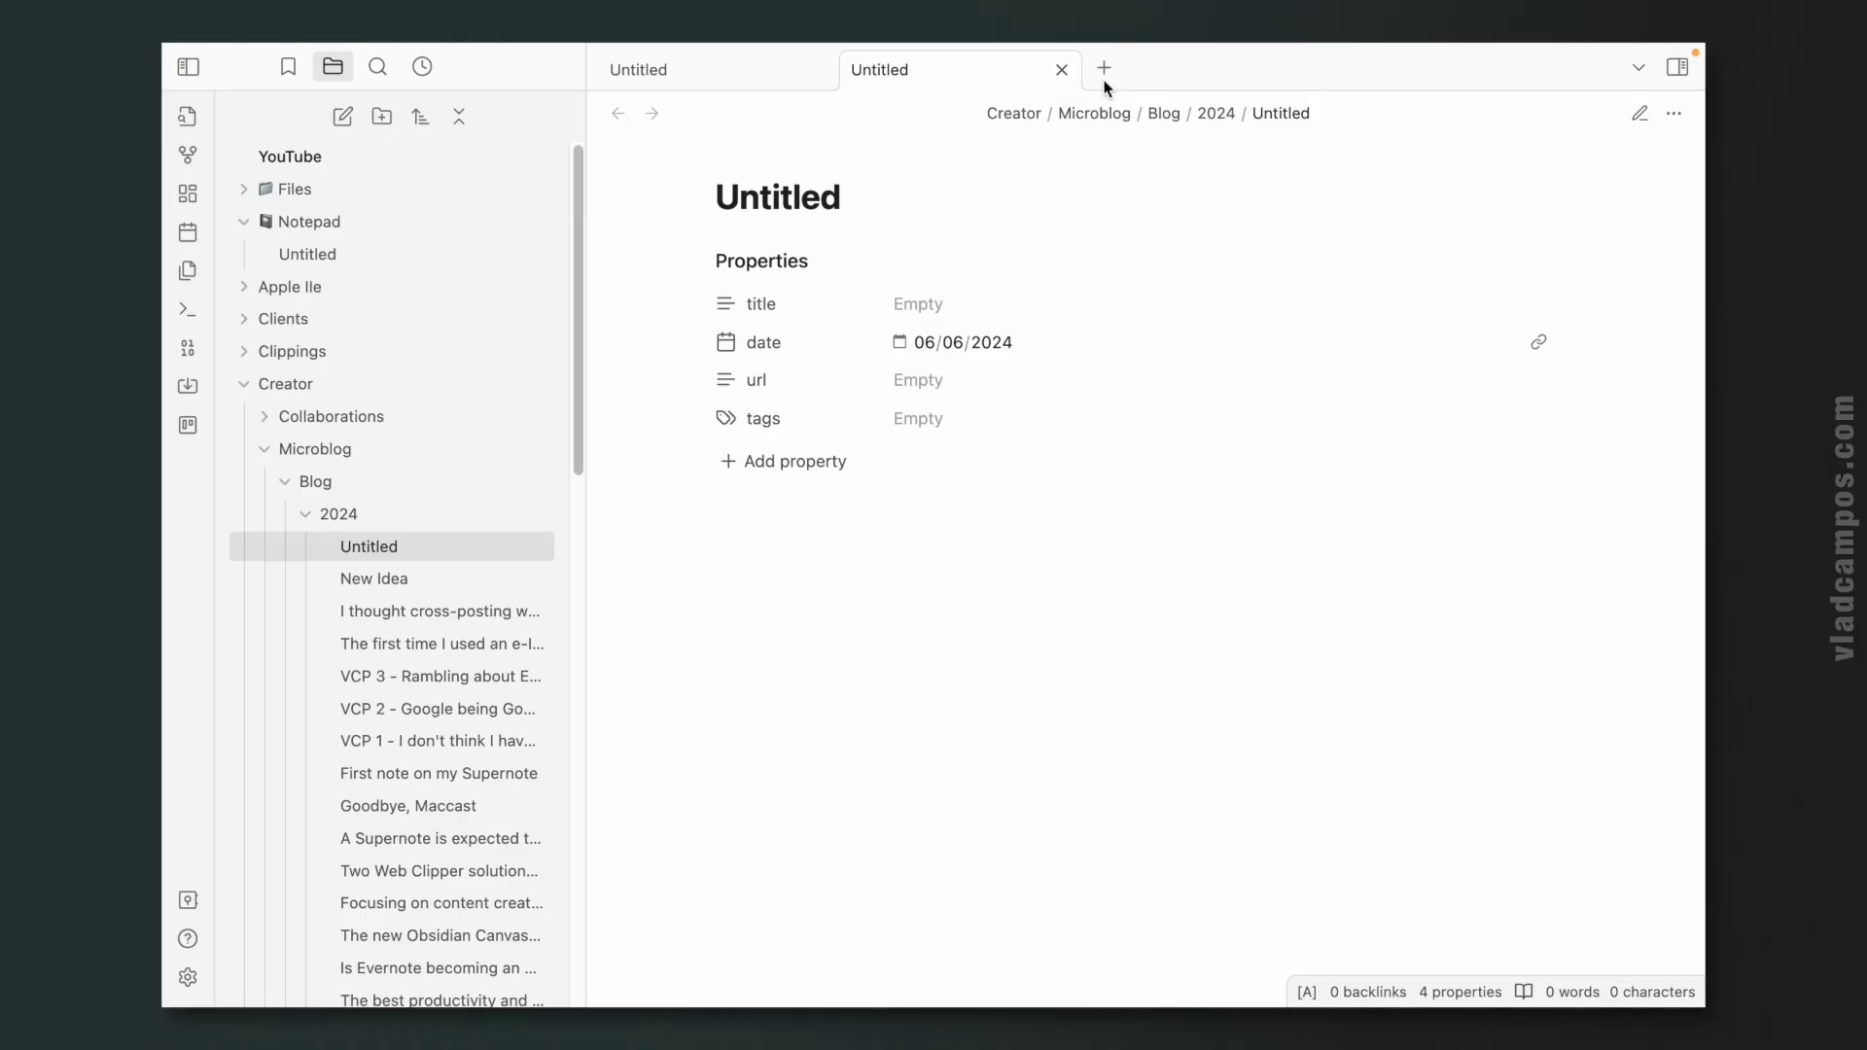
Create a new note in a fresh tab using the Note template, then reopen Community plugins settings
{"action": "left_click", "coordinate": [1104, 70]}
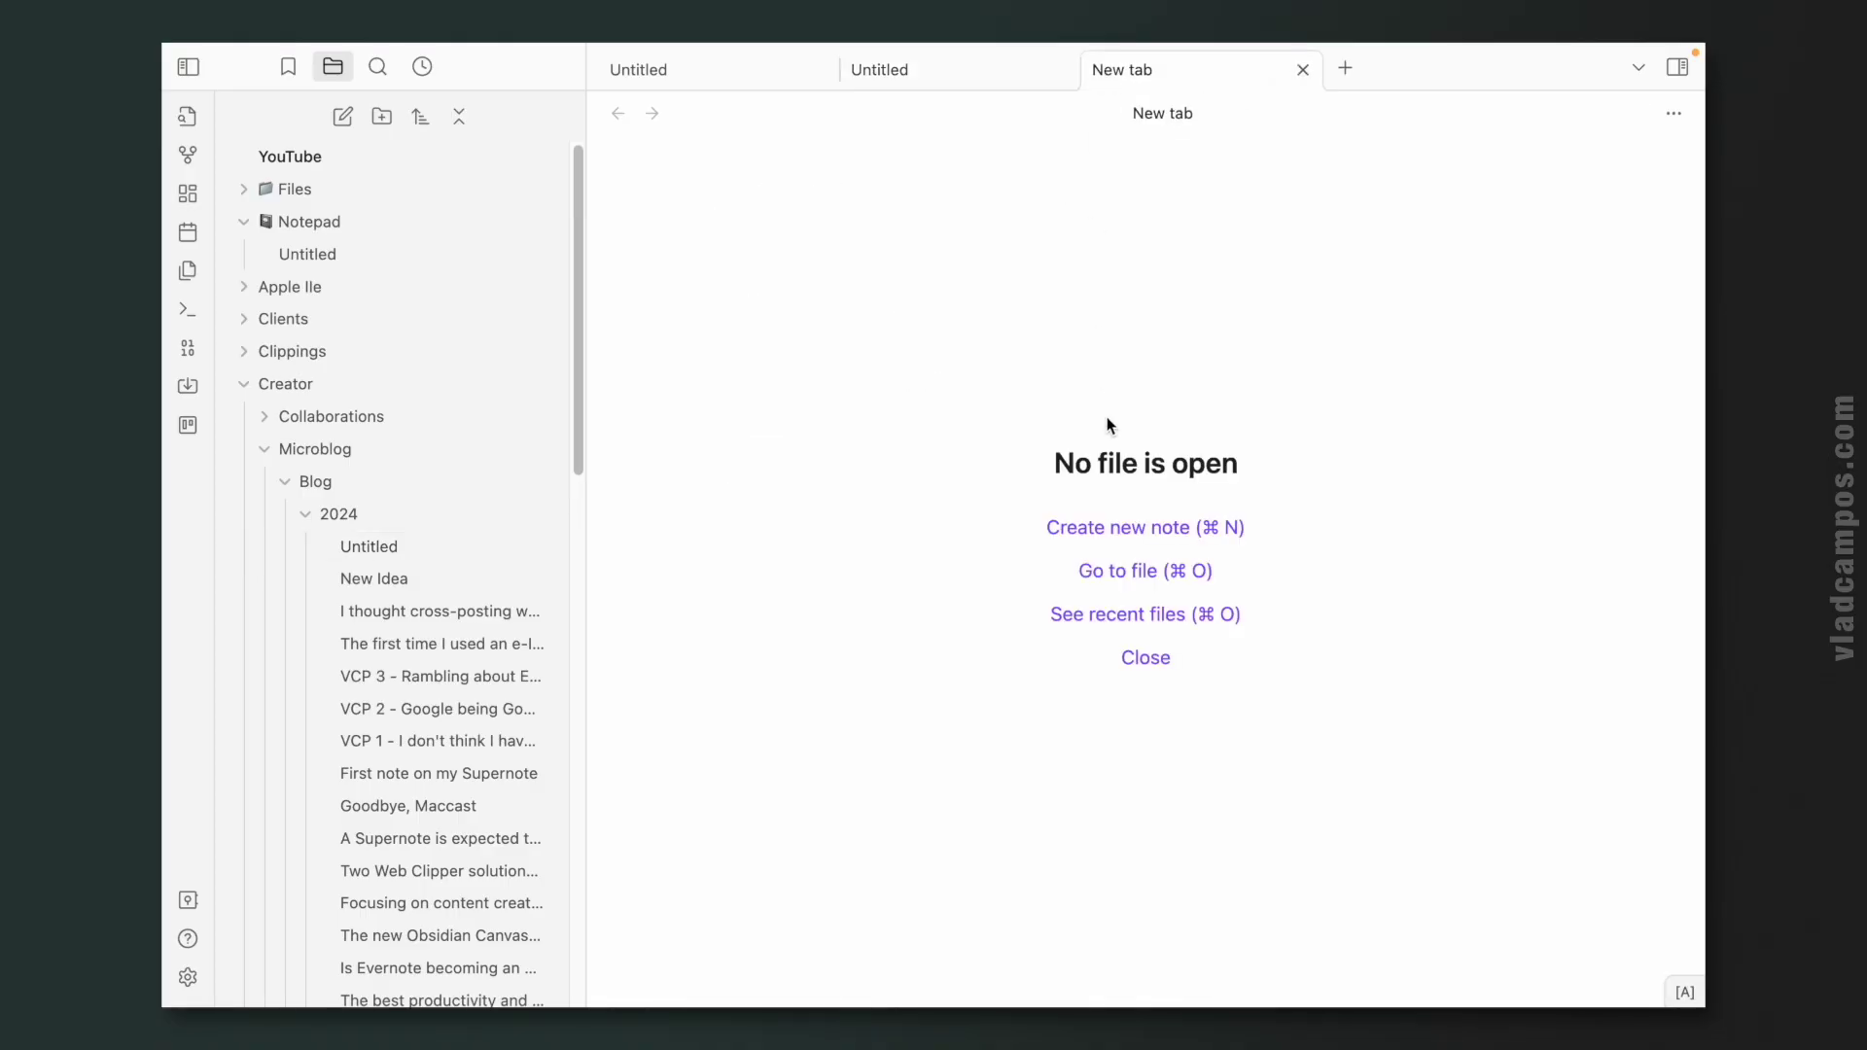
{"action": "left_click", "coordinate": [1145, 527]}
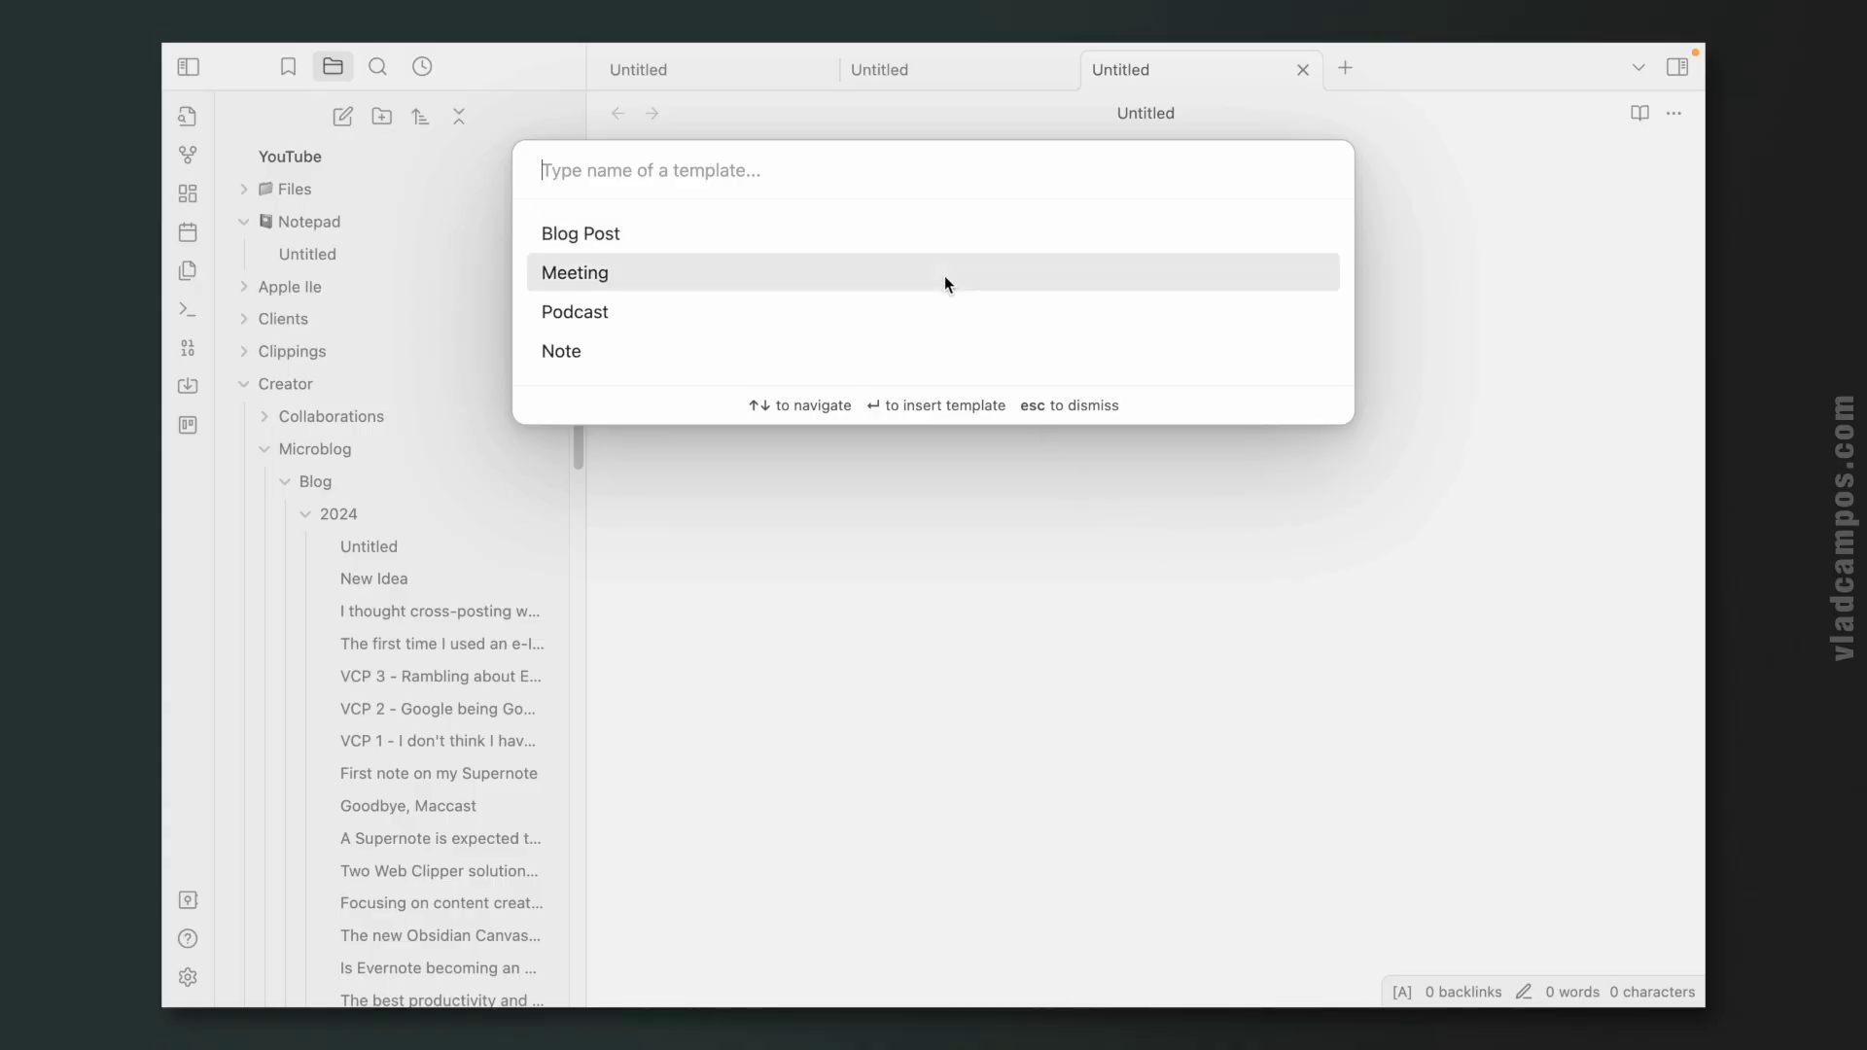
{"action": "left_click", "coordinate": [907, 350]}
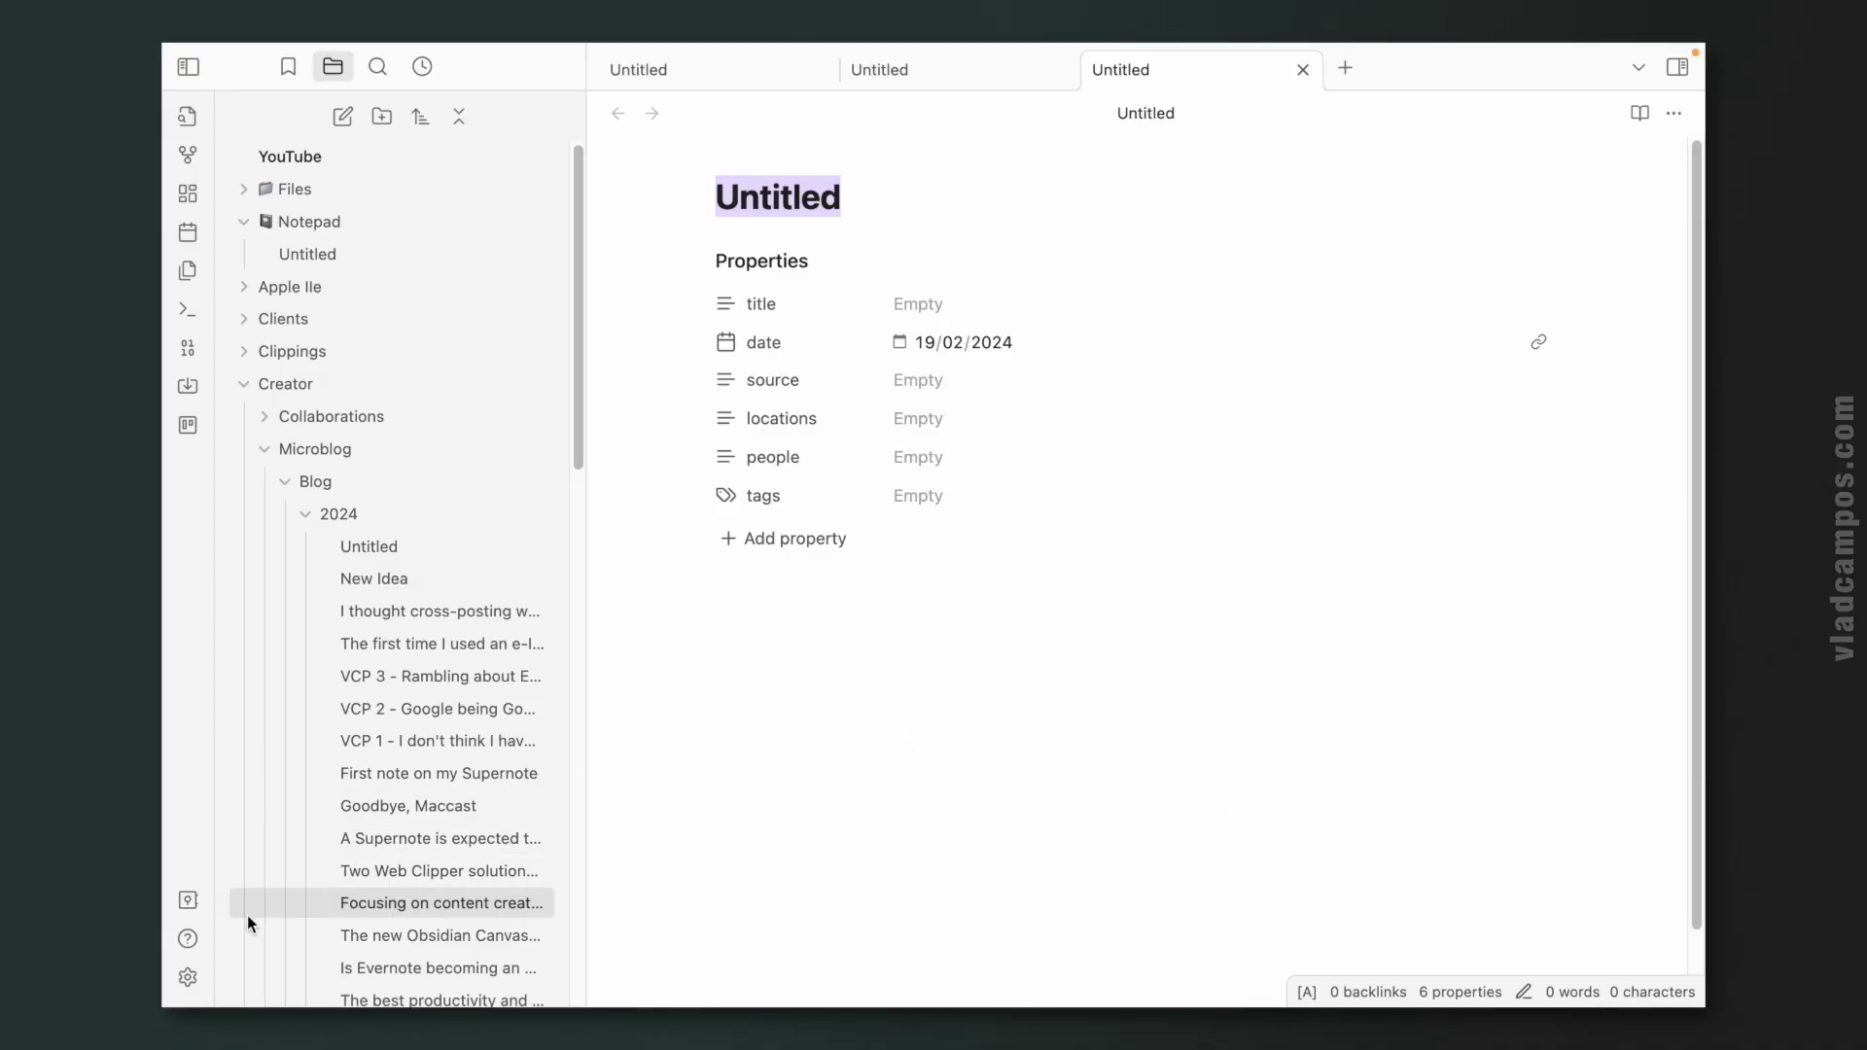
{"action": "left_click", "coordinate": [188, 978]}
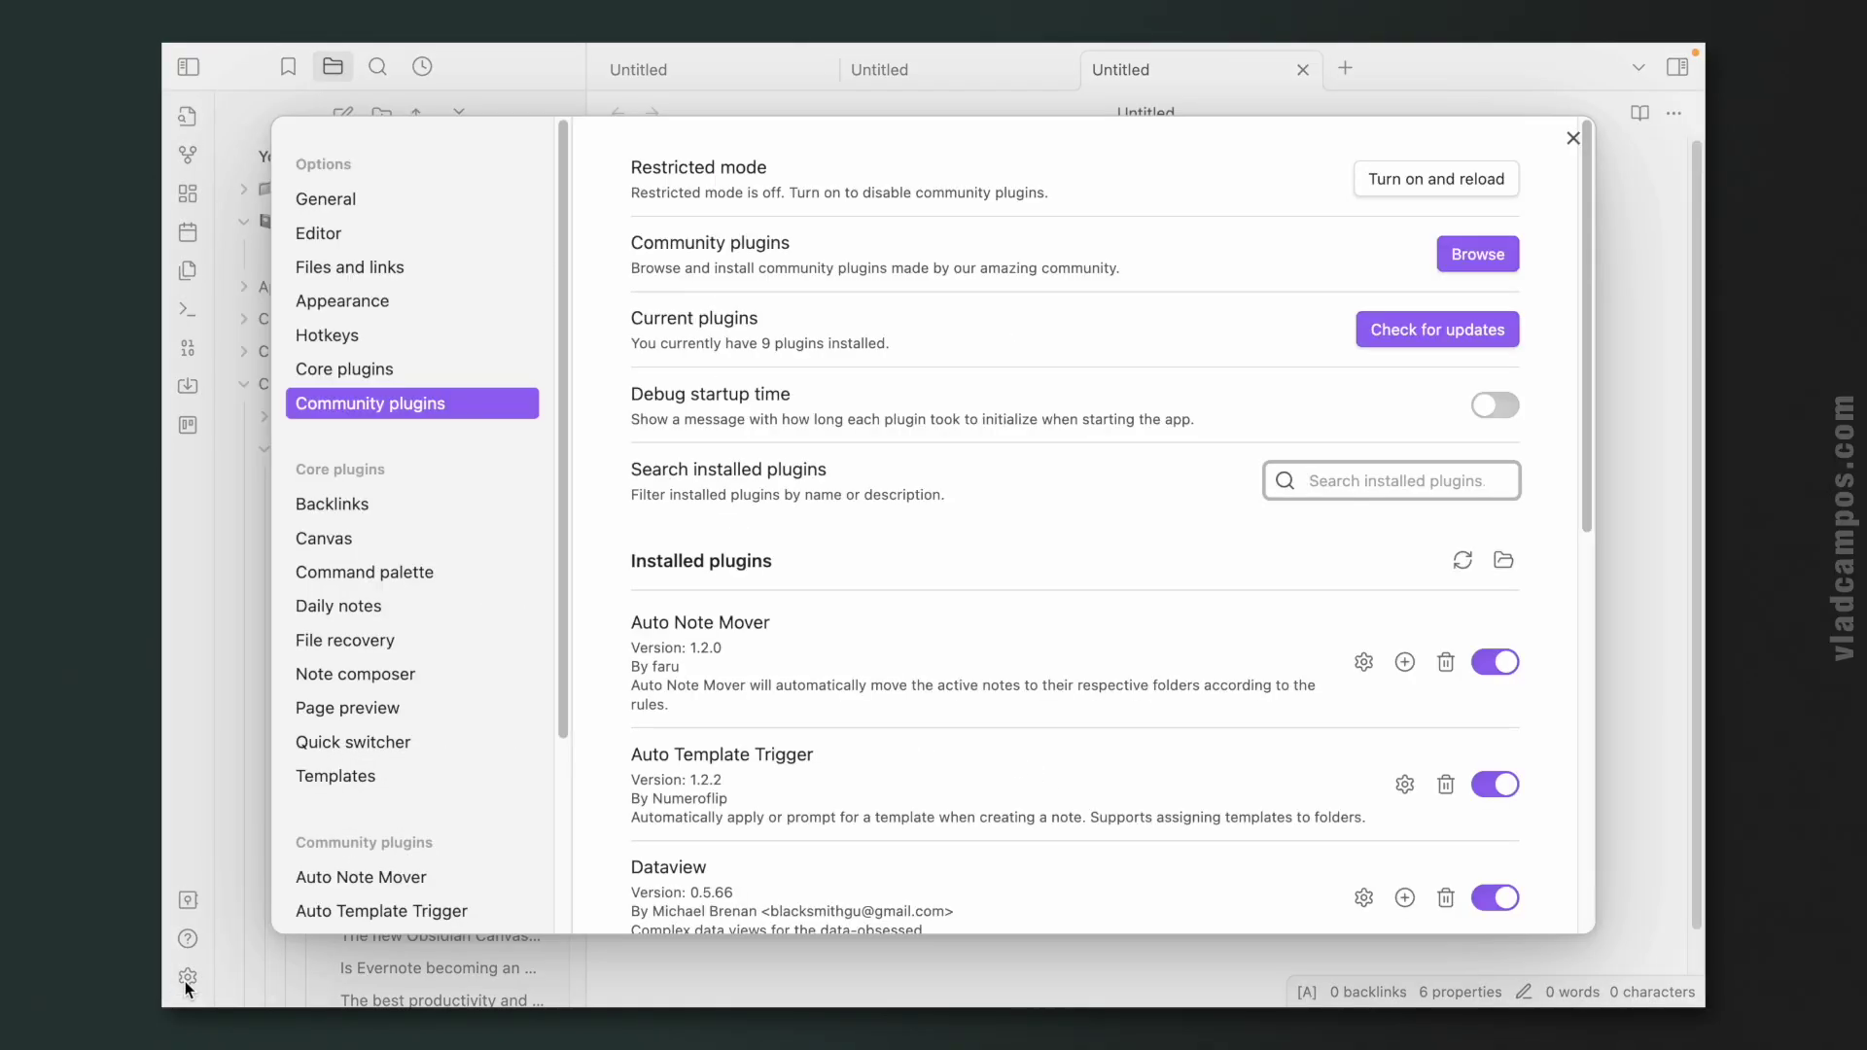
Add an Auto Template Trigger rule assigning the Note template to the root folder '/'
{"action": "scroll", "coordinate": [932, 769], "scroll_direction": "down", "scroll_amount": 3}
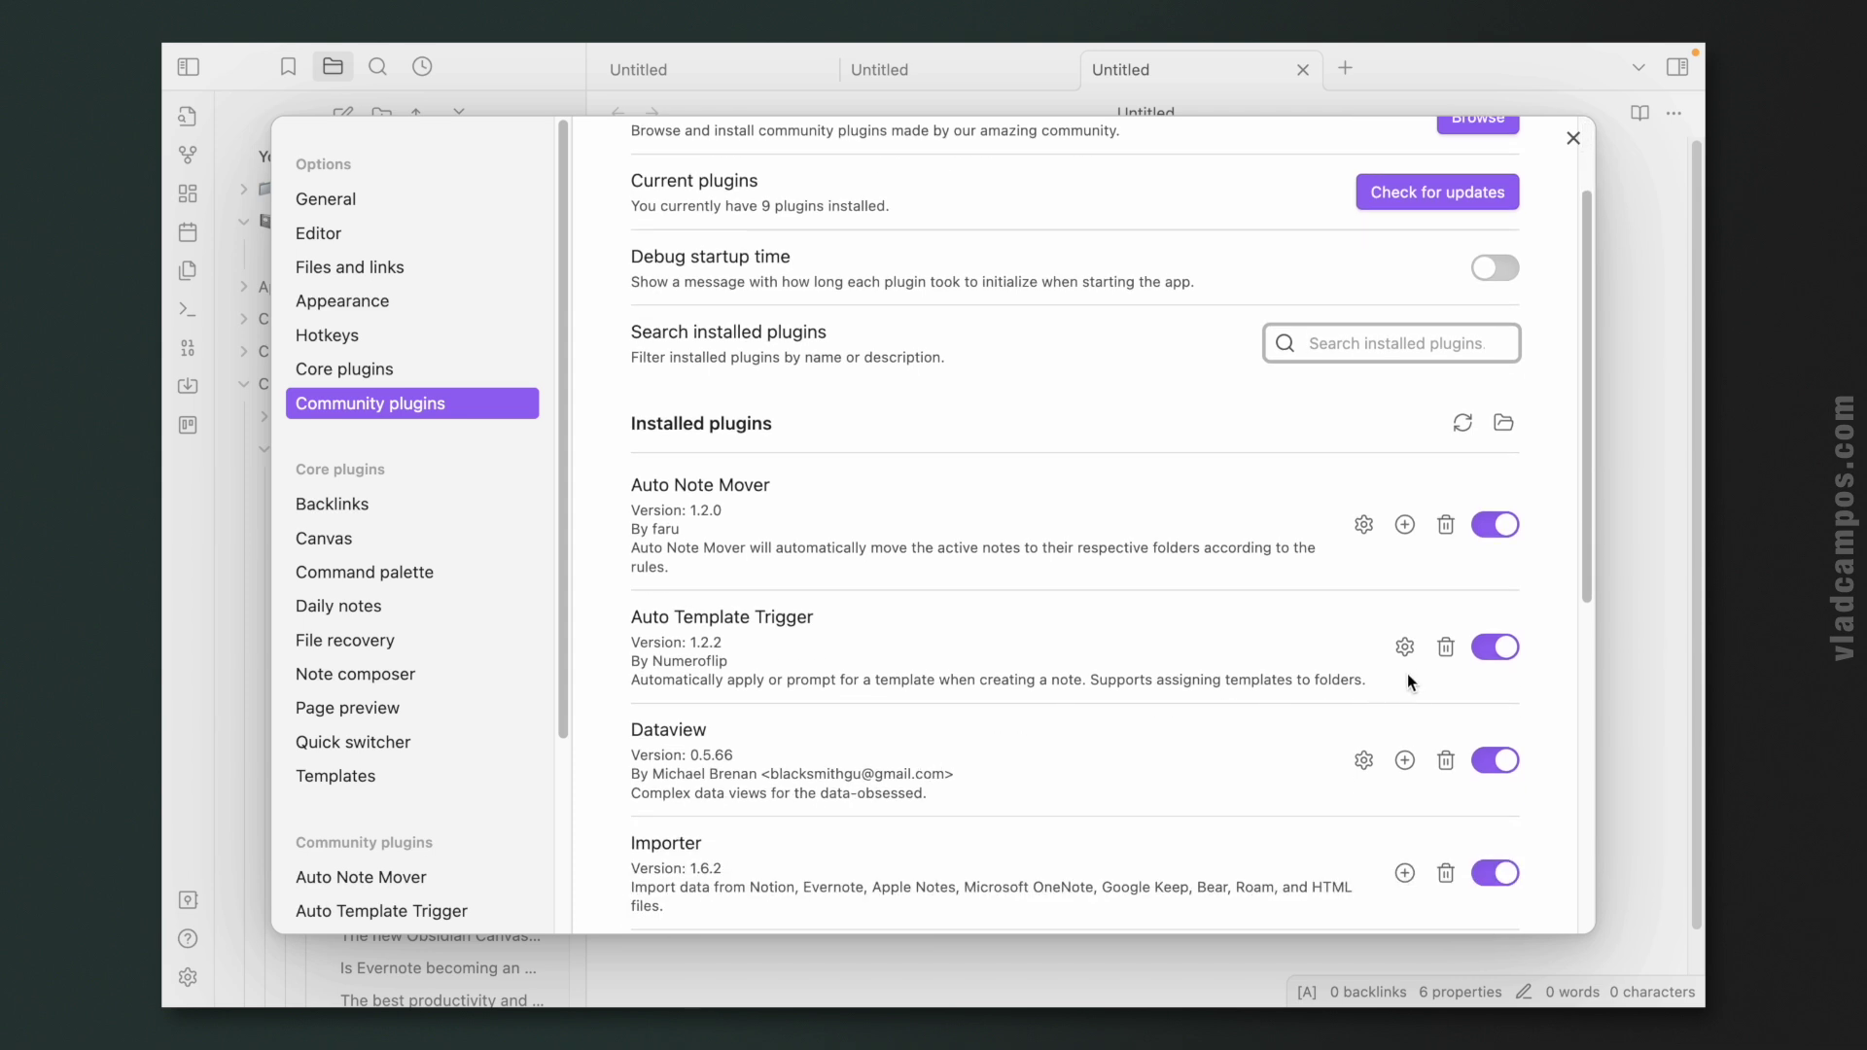
{"action": "left_click", "coordinate": [1405, 647]}
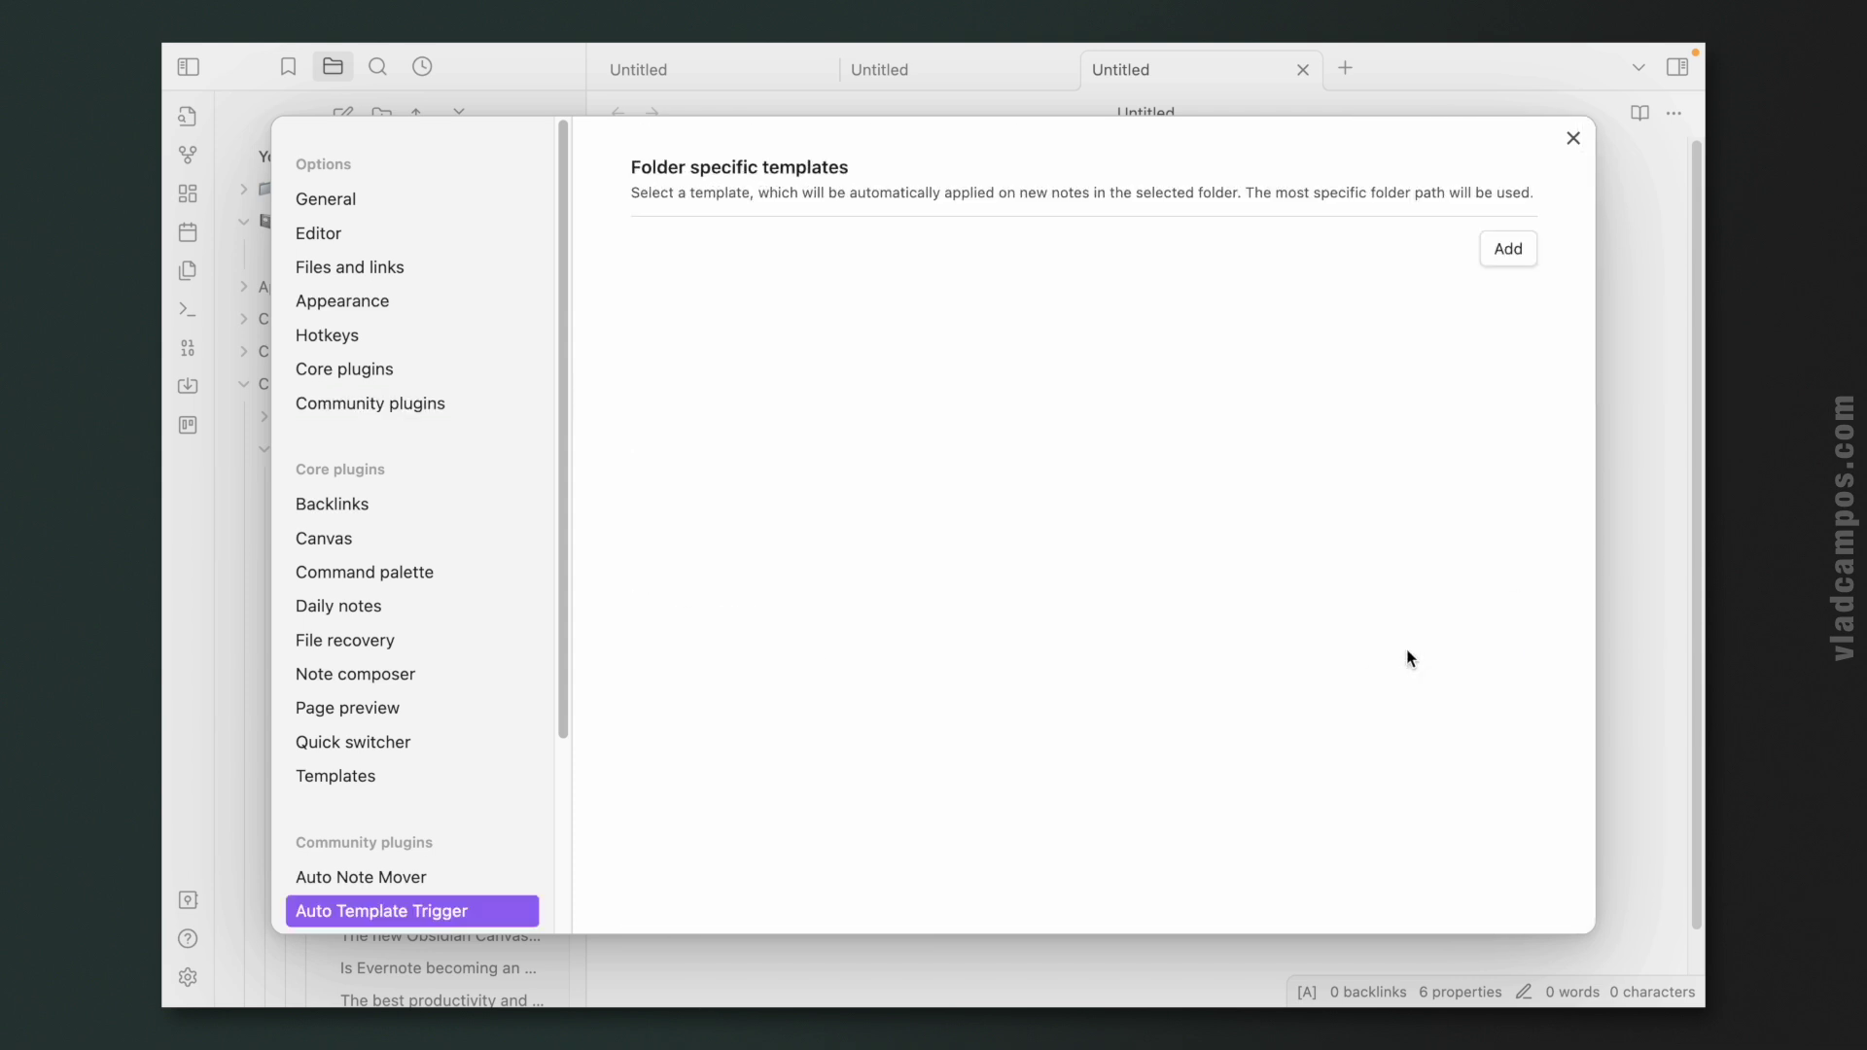
{"action": "left_click", "coordinate": [1508, 252]}
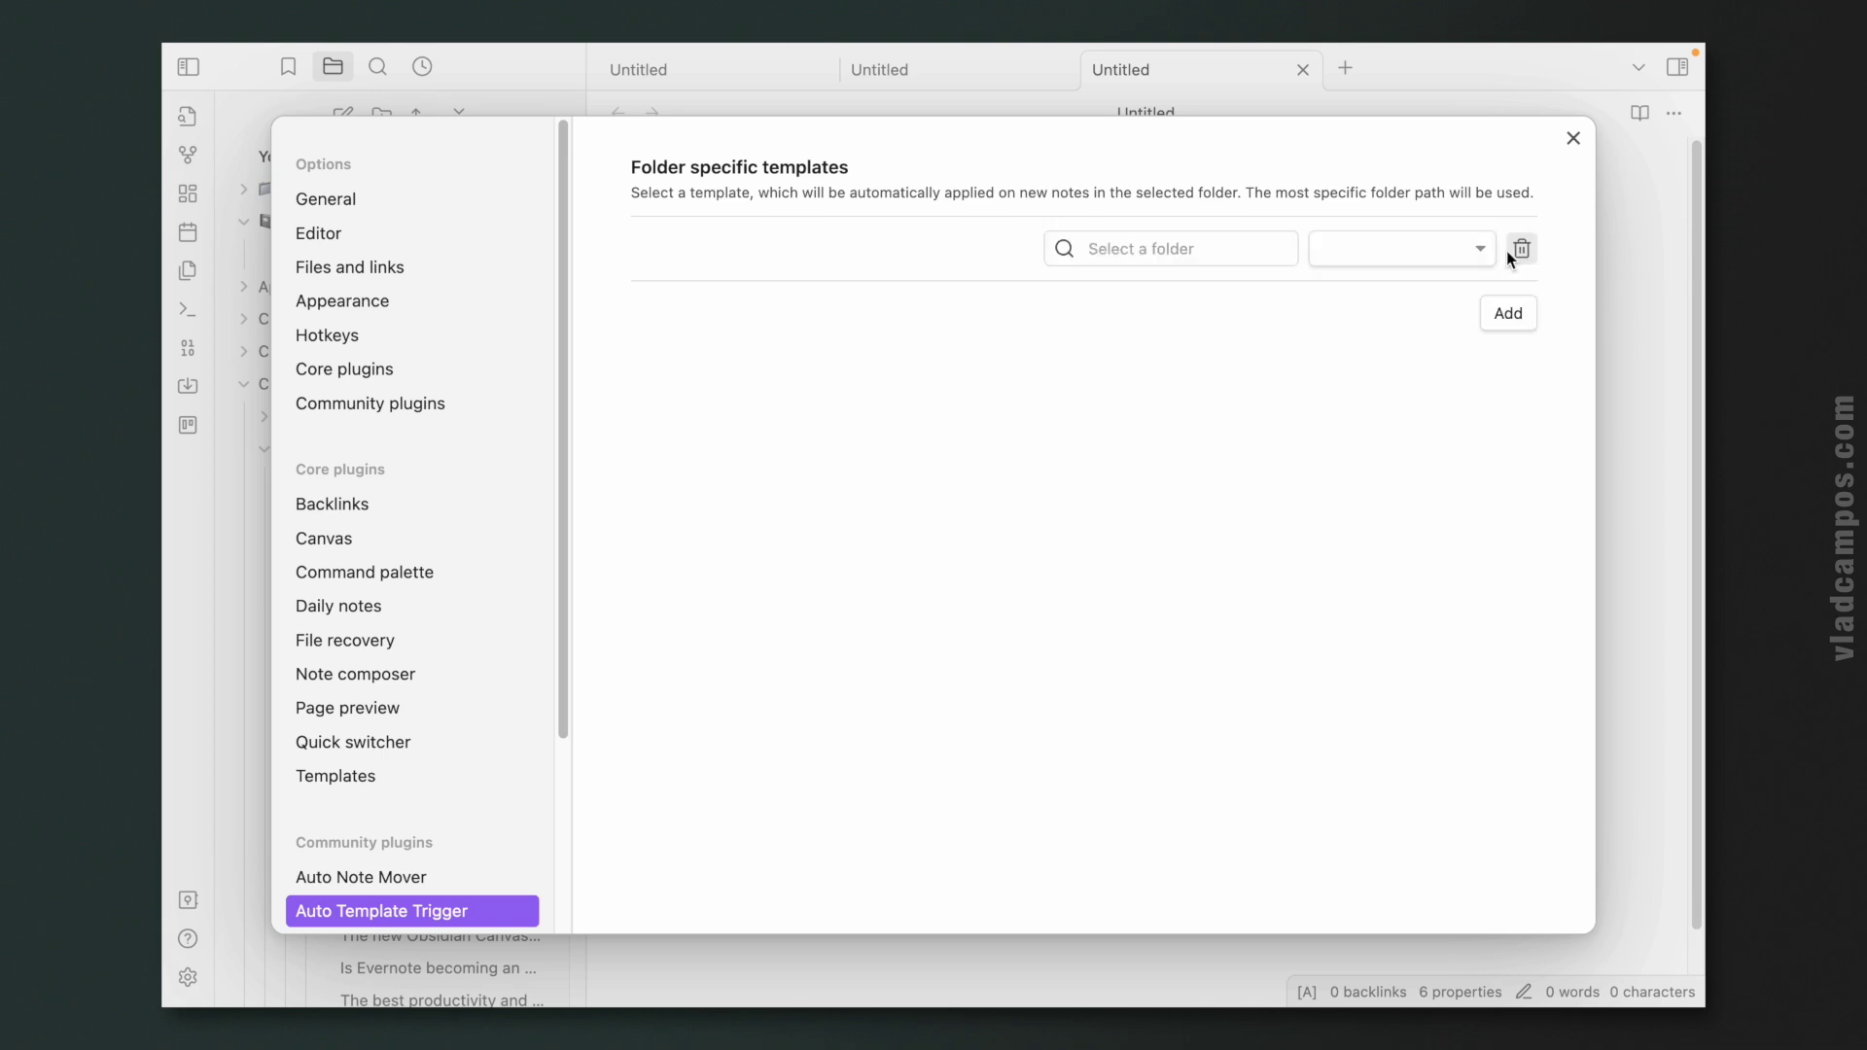
{"action": "left_click", "coordinate": [1249, 241]}
{"action": "type", "text": "/"}
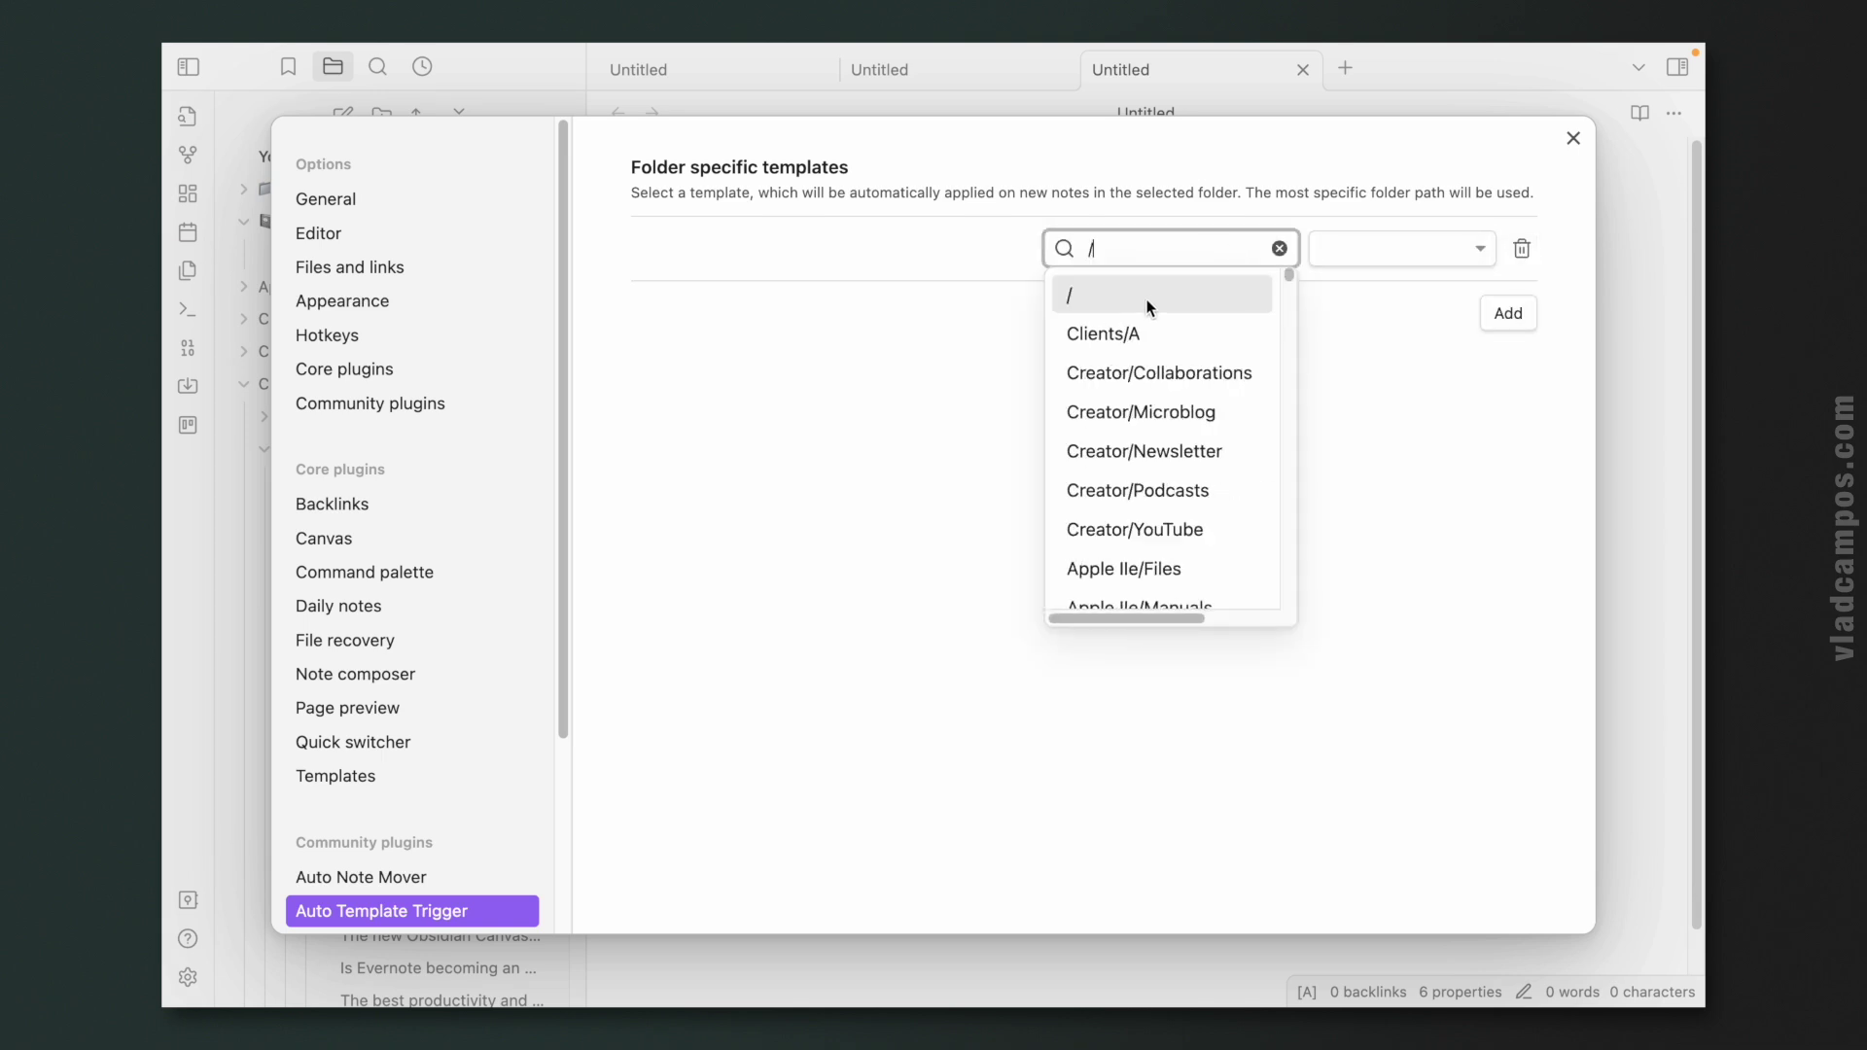
{"action": "key", "text": "Tab"}
{"action": "left_click", "coordinate": [1470, 245]}
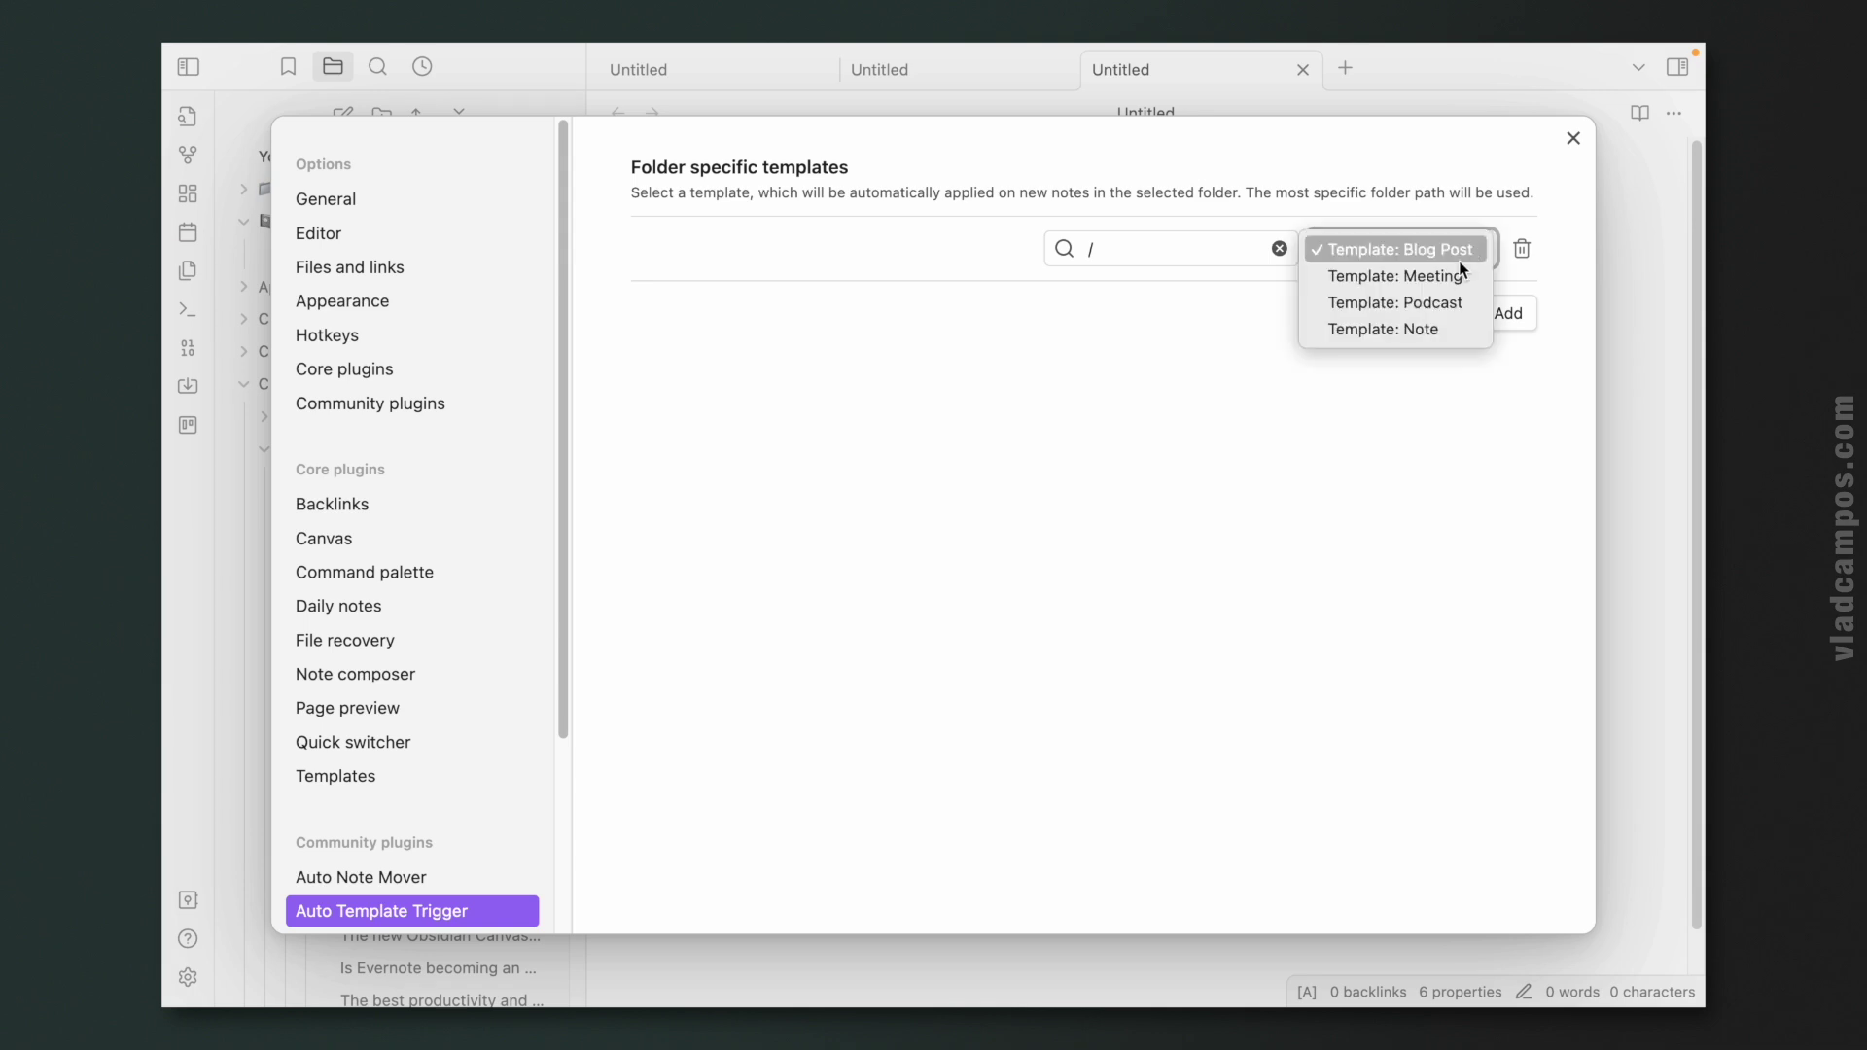
{"action": "left_click", "coordinate": [1438, 331]}
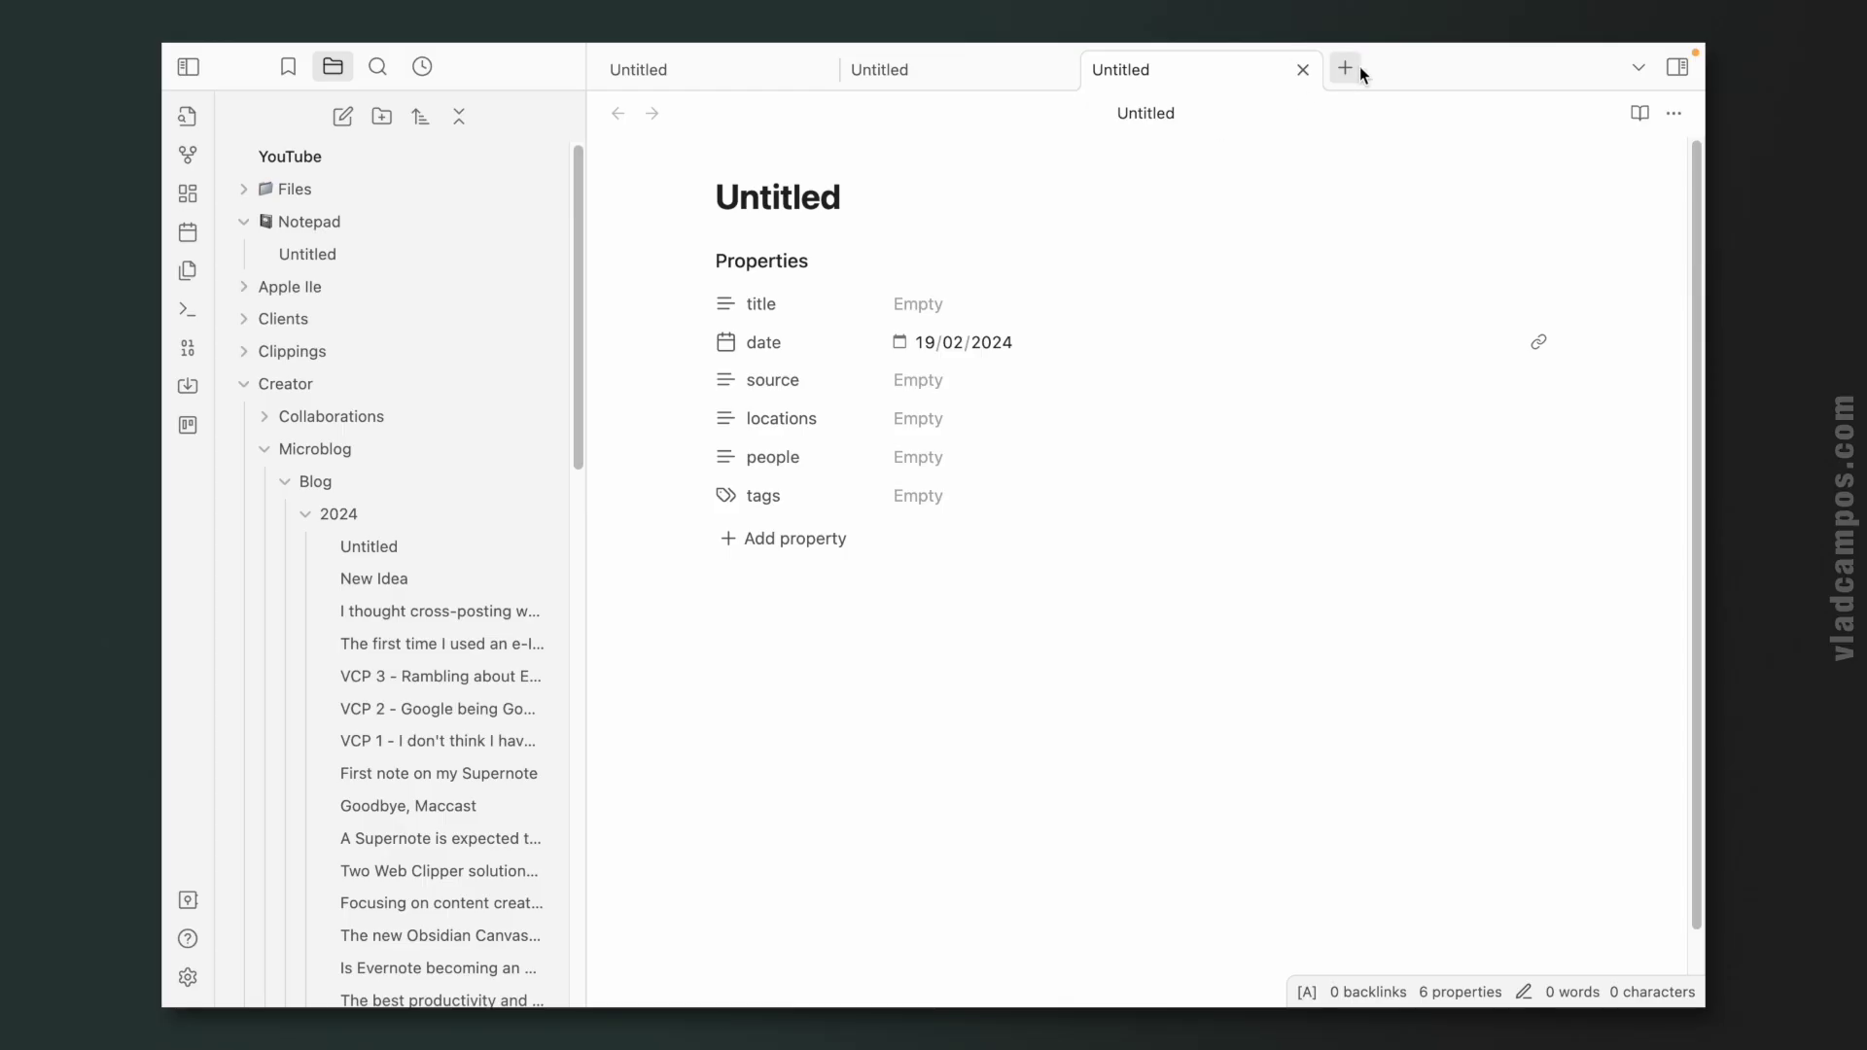
{"action": "left_click", "coordinate": [1357, 68]}
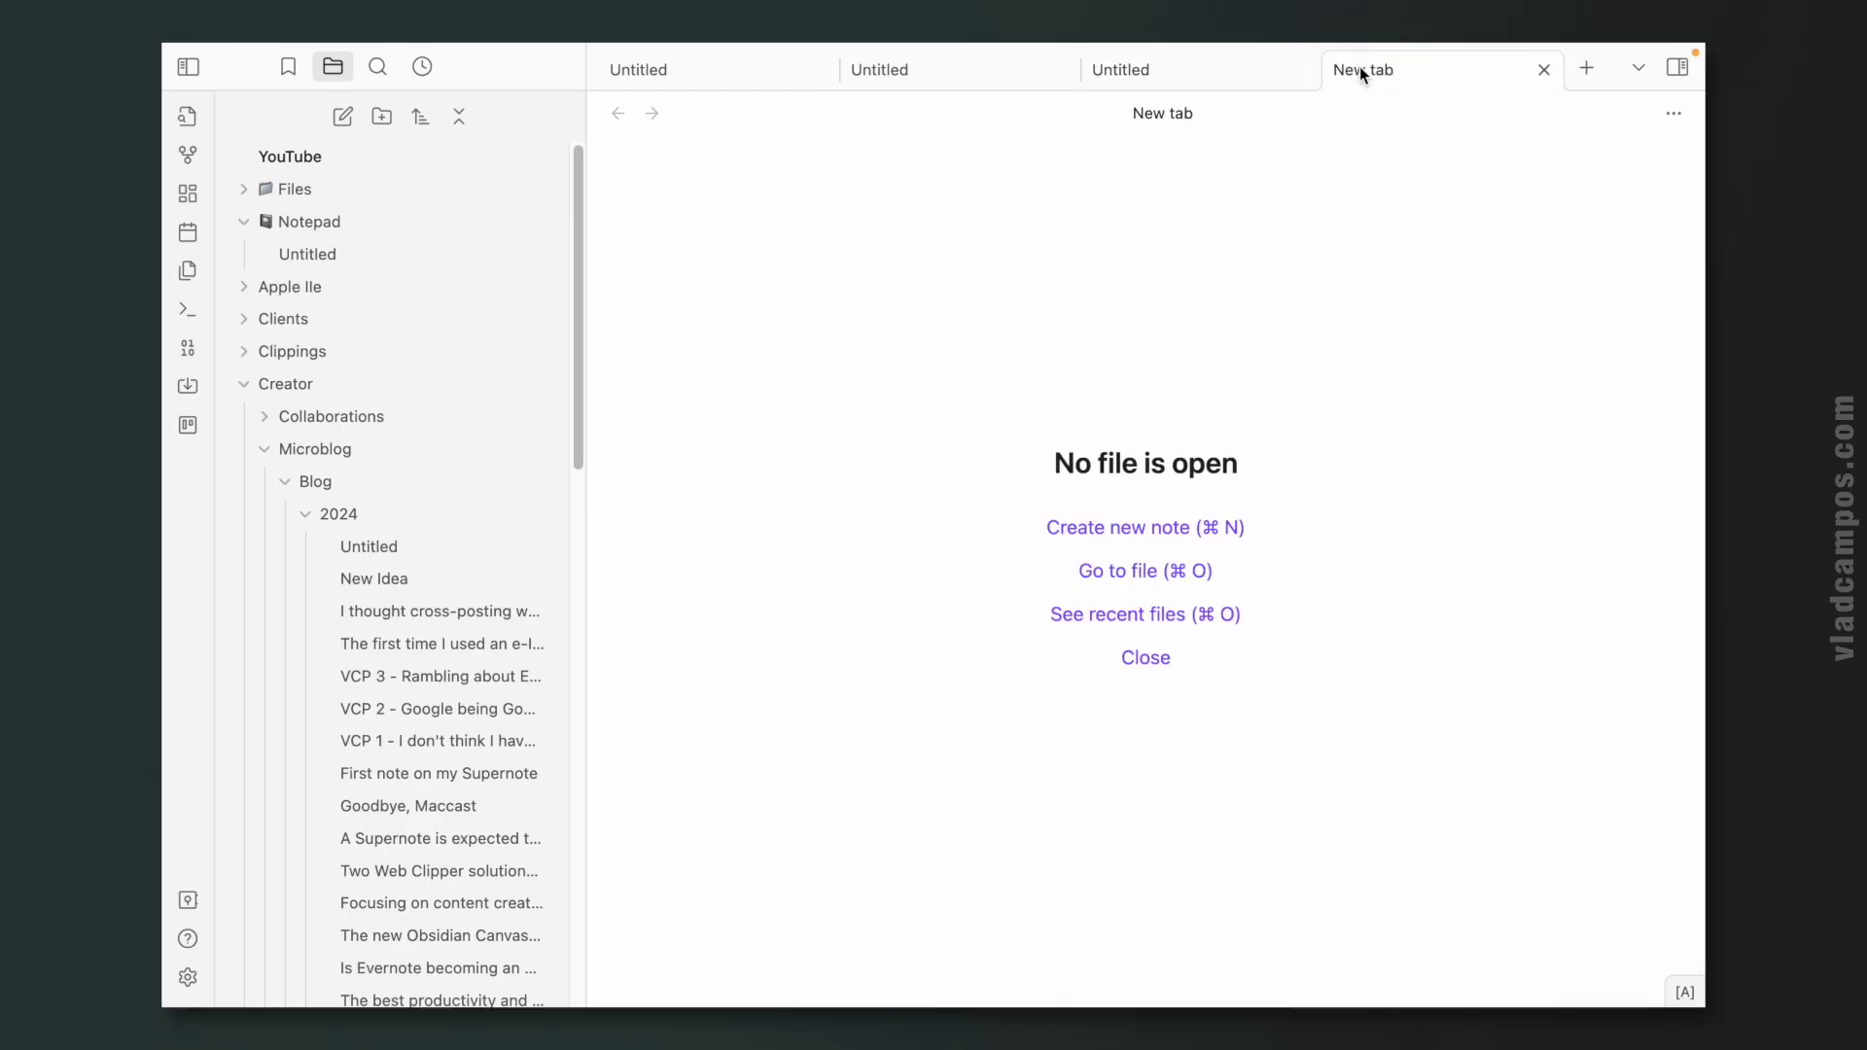
Create Untitled 1 with Note properties and add a Creator/Microblog/Blog rule using Template: Blog Post
{"action": "left_click", "coordinate": [1134, 529]}
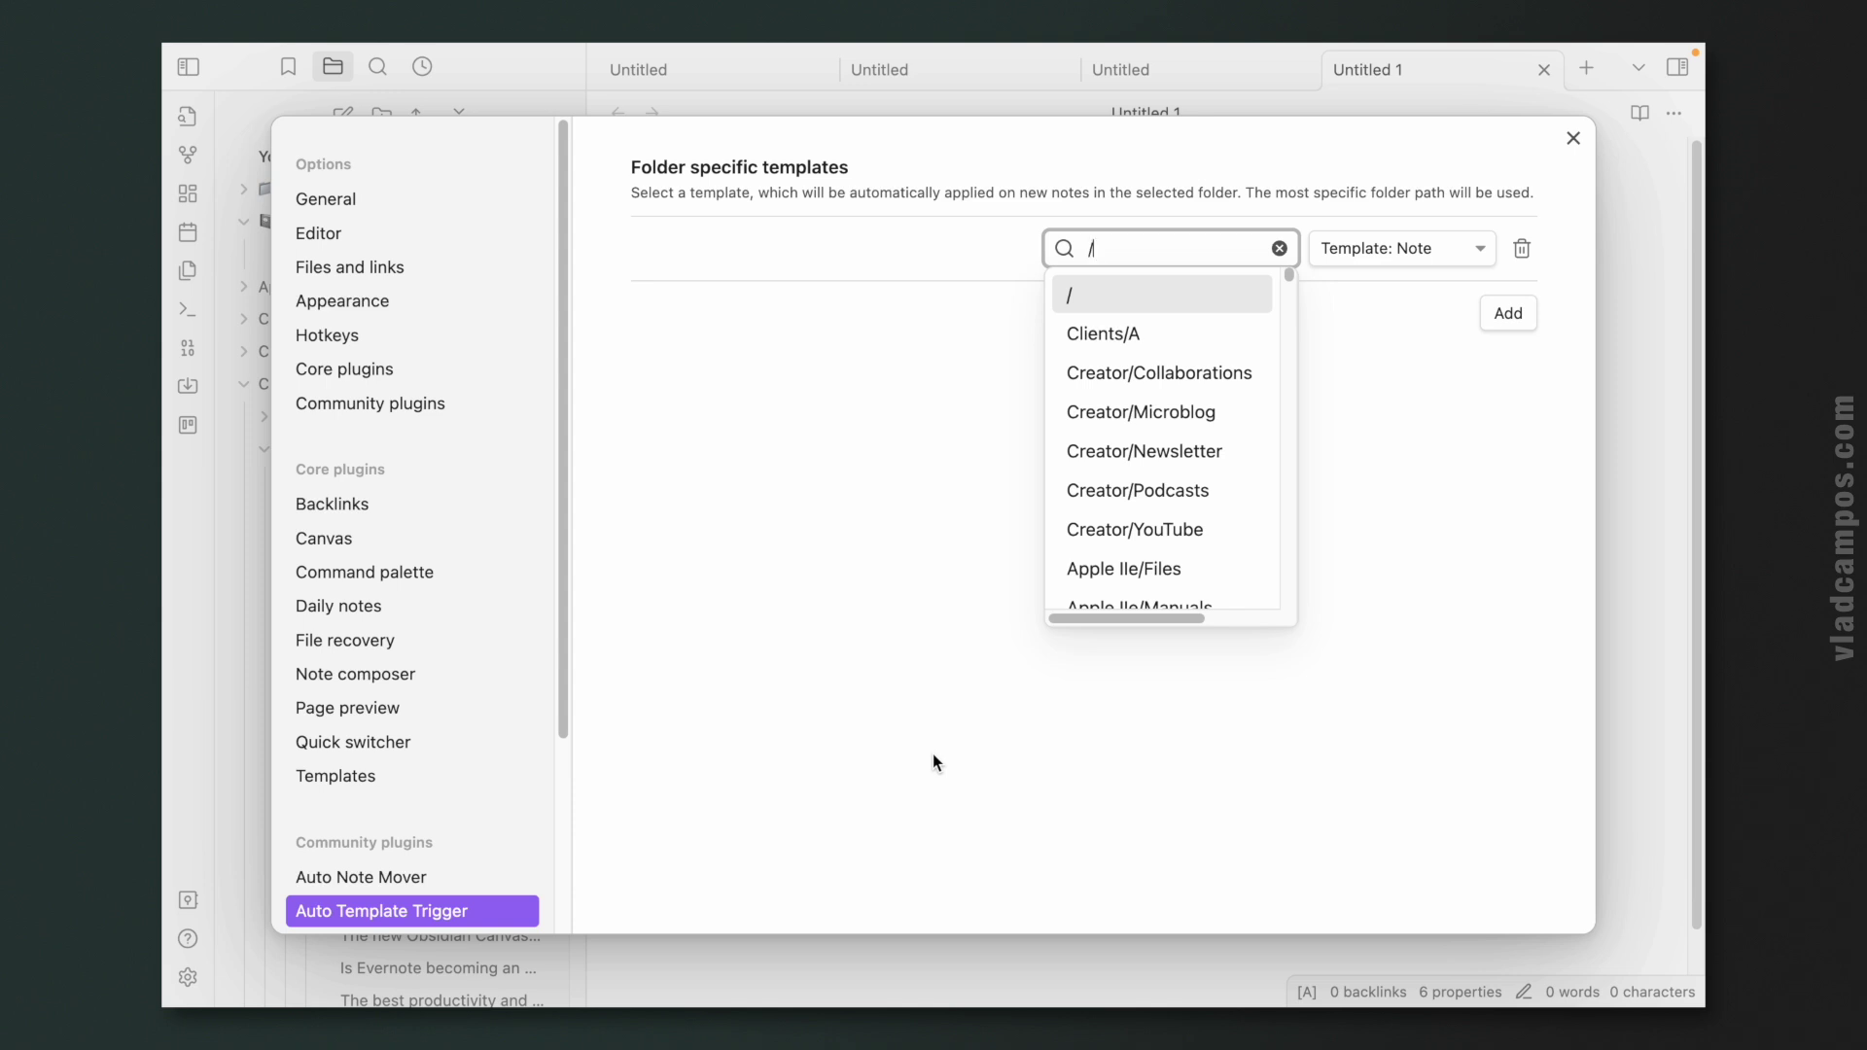
{"action": "left_click", "coordinate": [924, 668]}
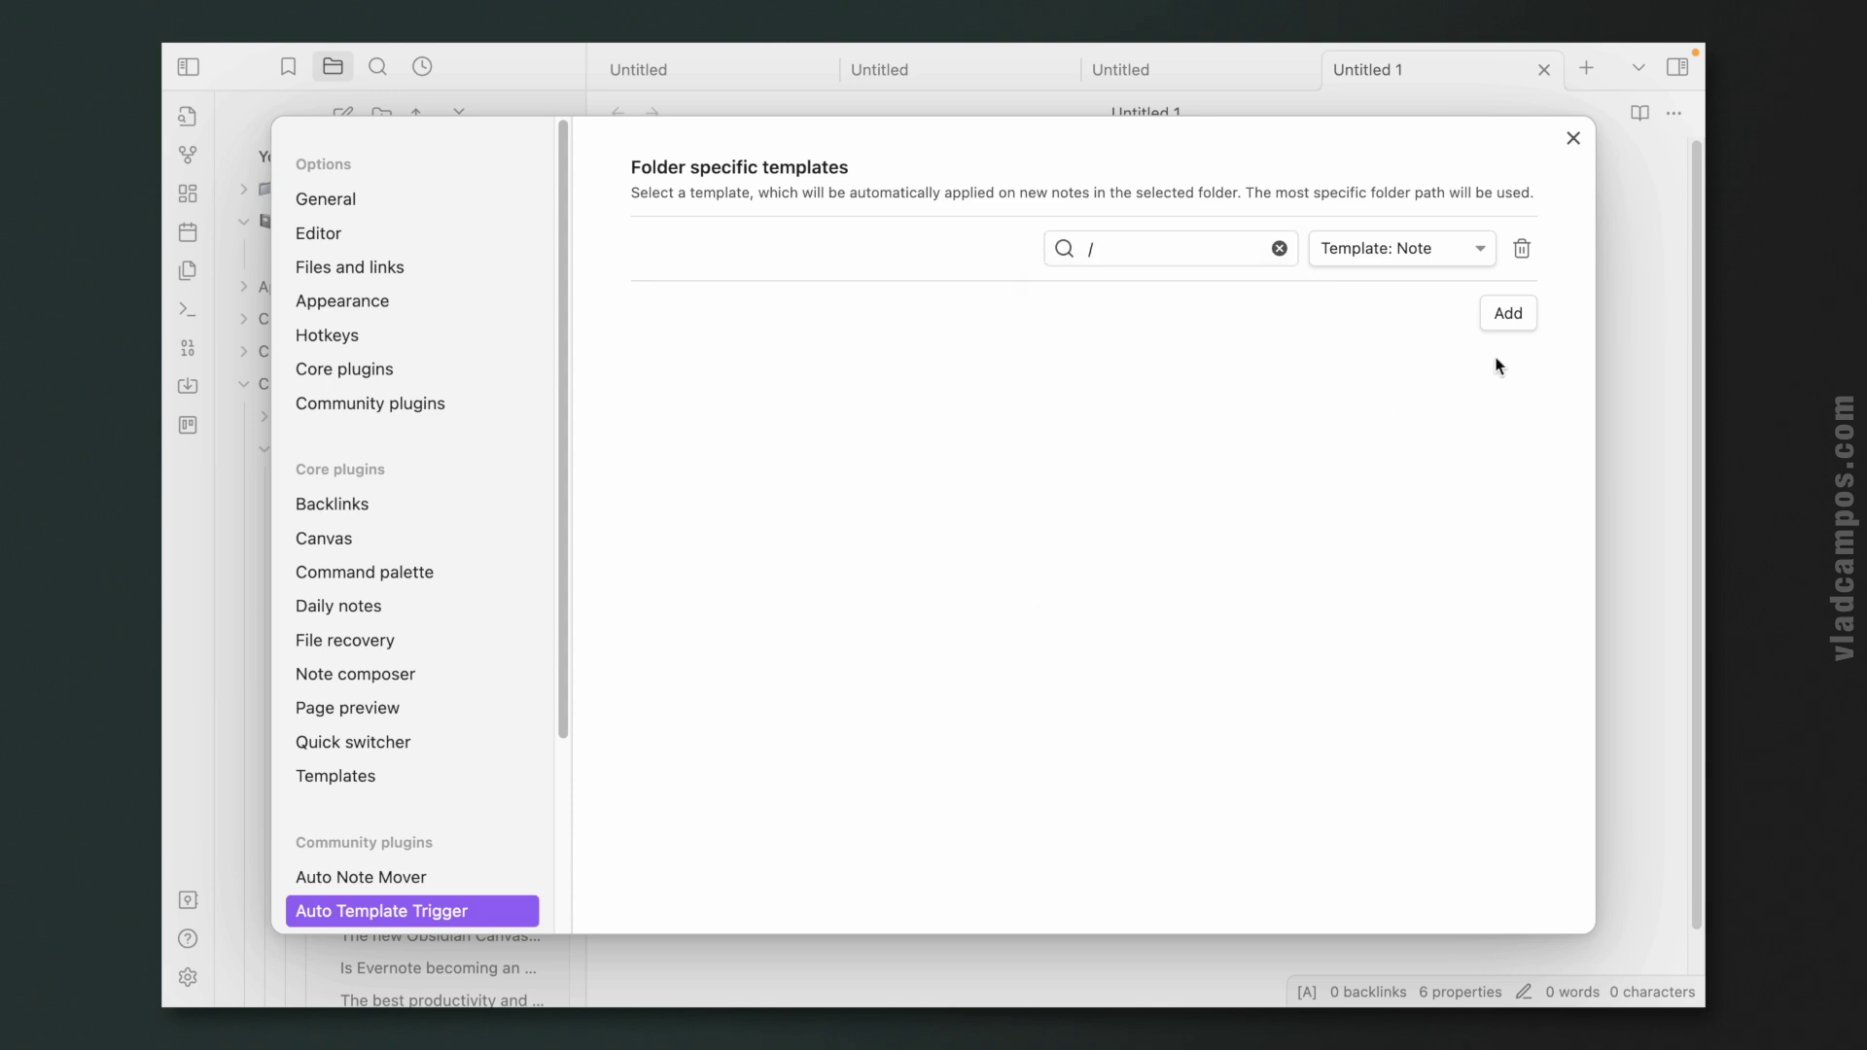
{"action": "left_click", "coordinate": [1178, 314]}
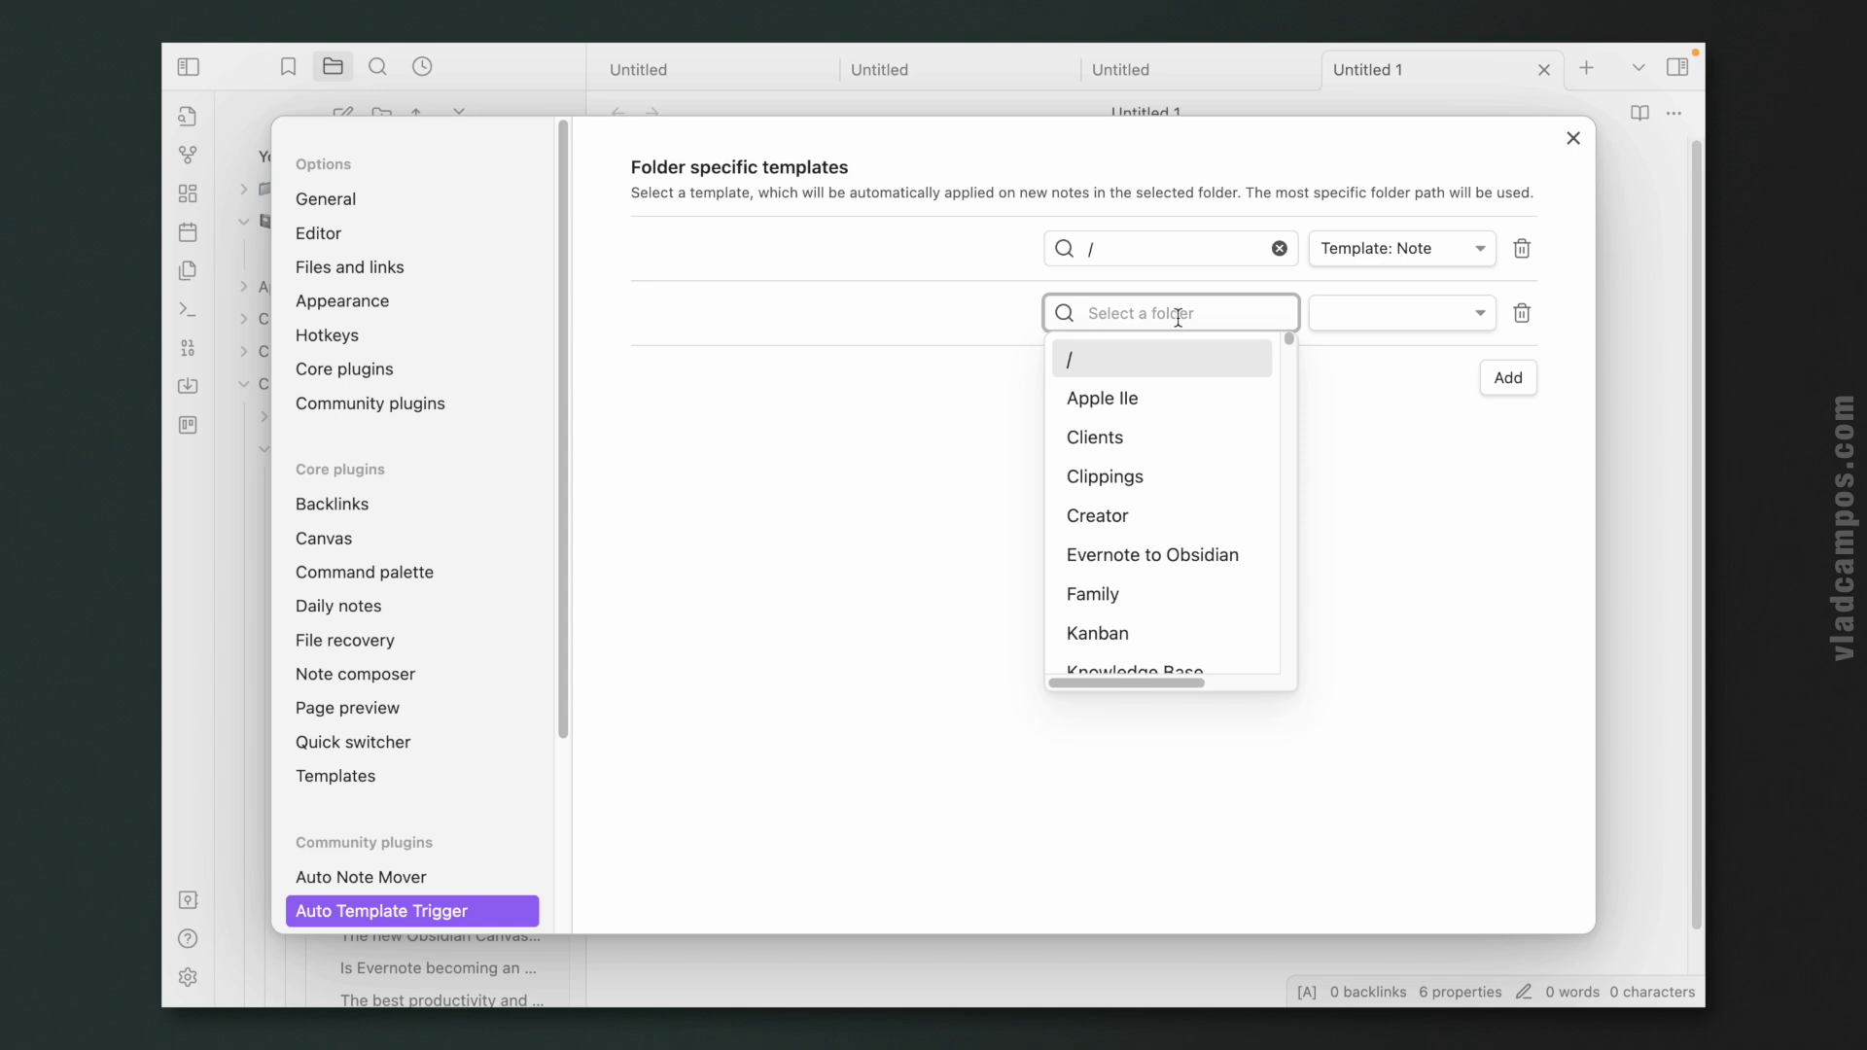
{"action": "type", "text": "micro"}
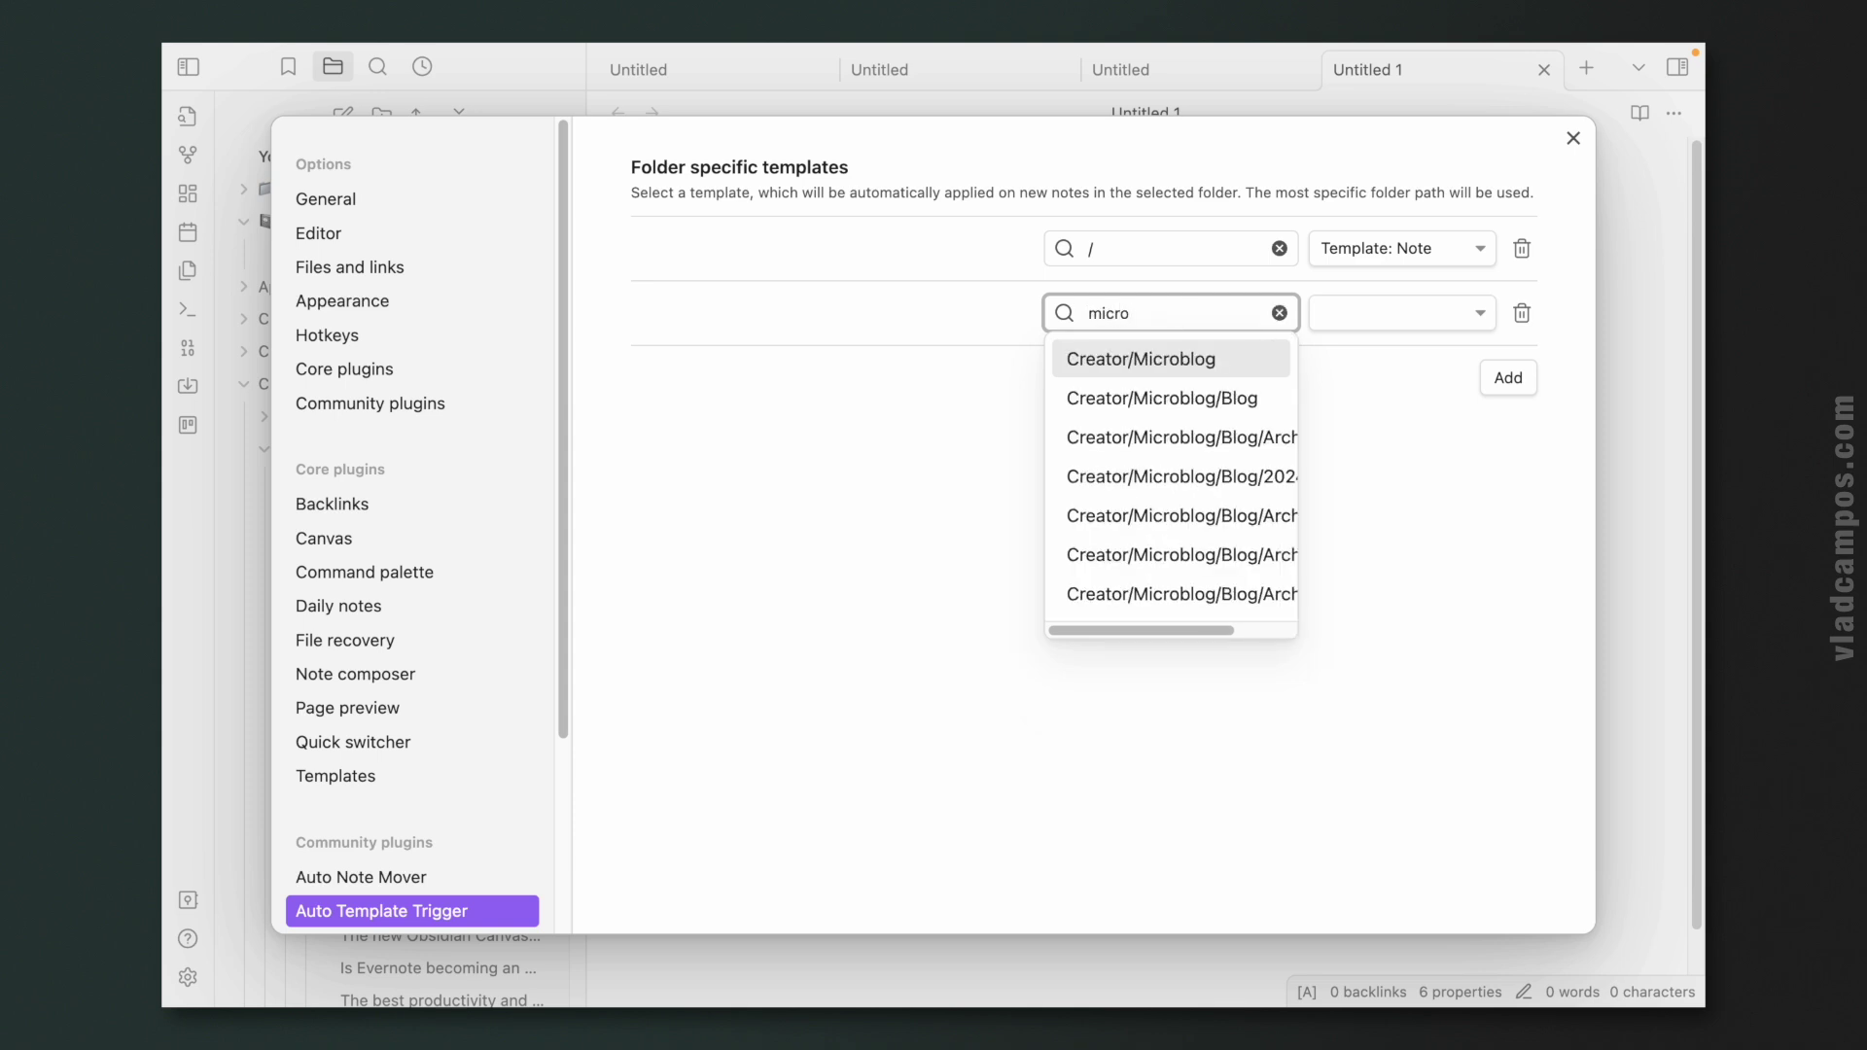
{"action": "left_click", "coordinate": [1198, 405]}
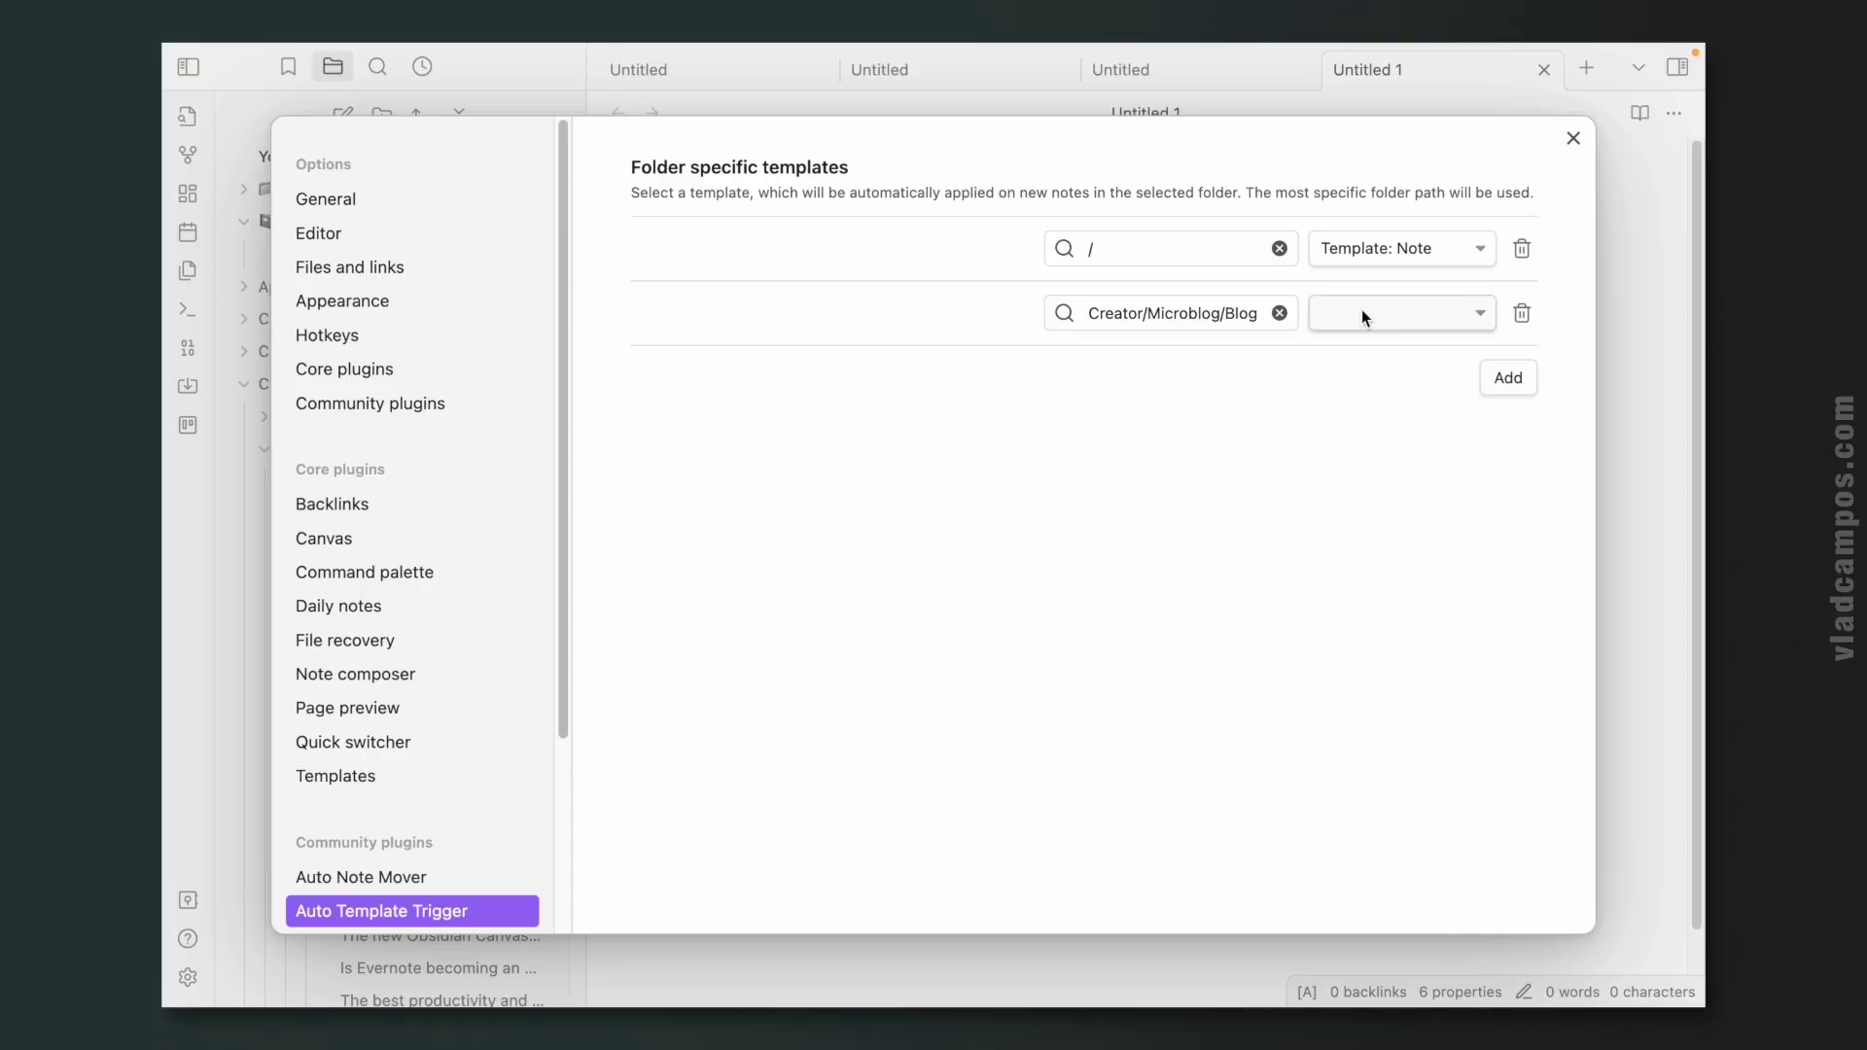
{"action": "left_click", "coordinate": [1361, 311]}
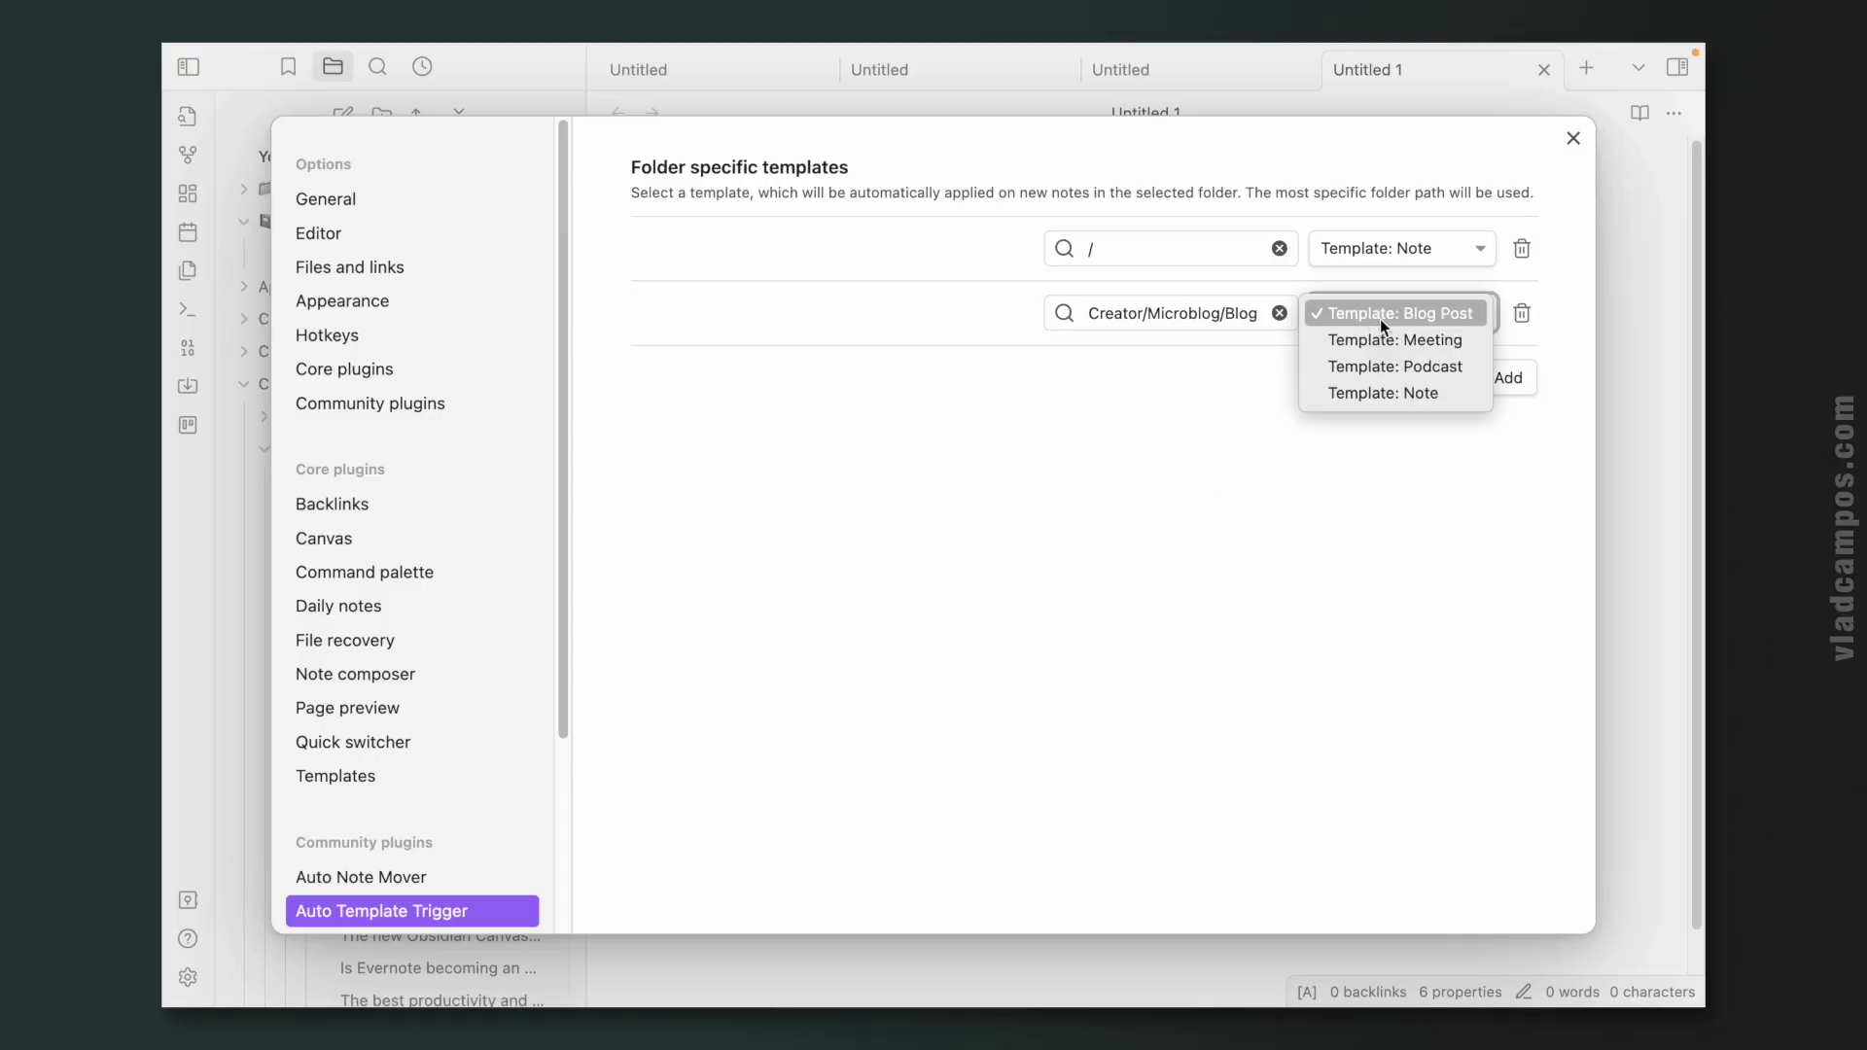
{"action": "left_click", "coordinate": [1435, 315]}
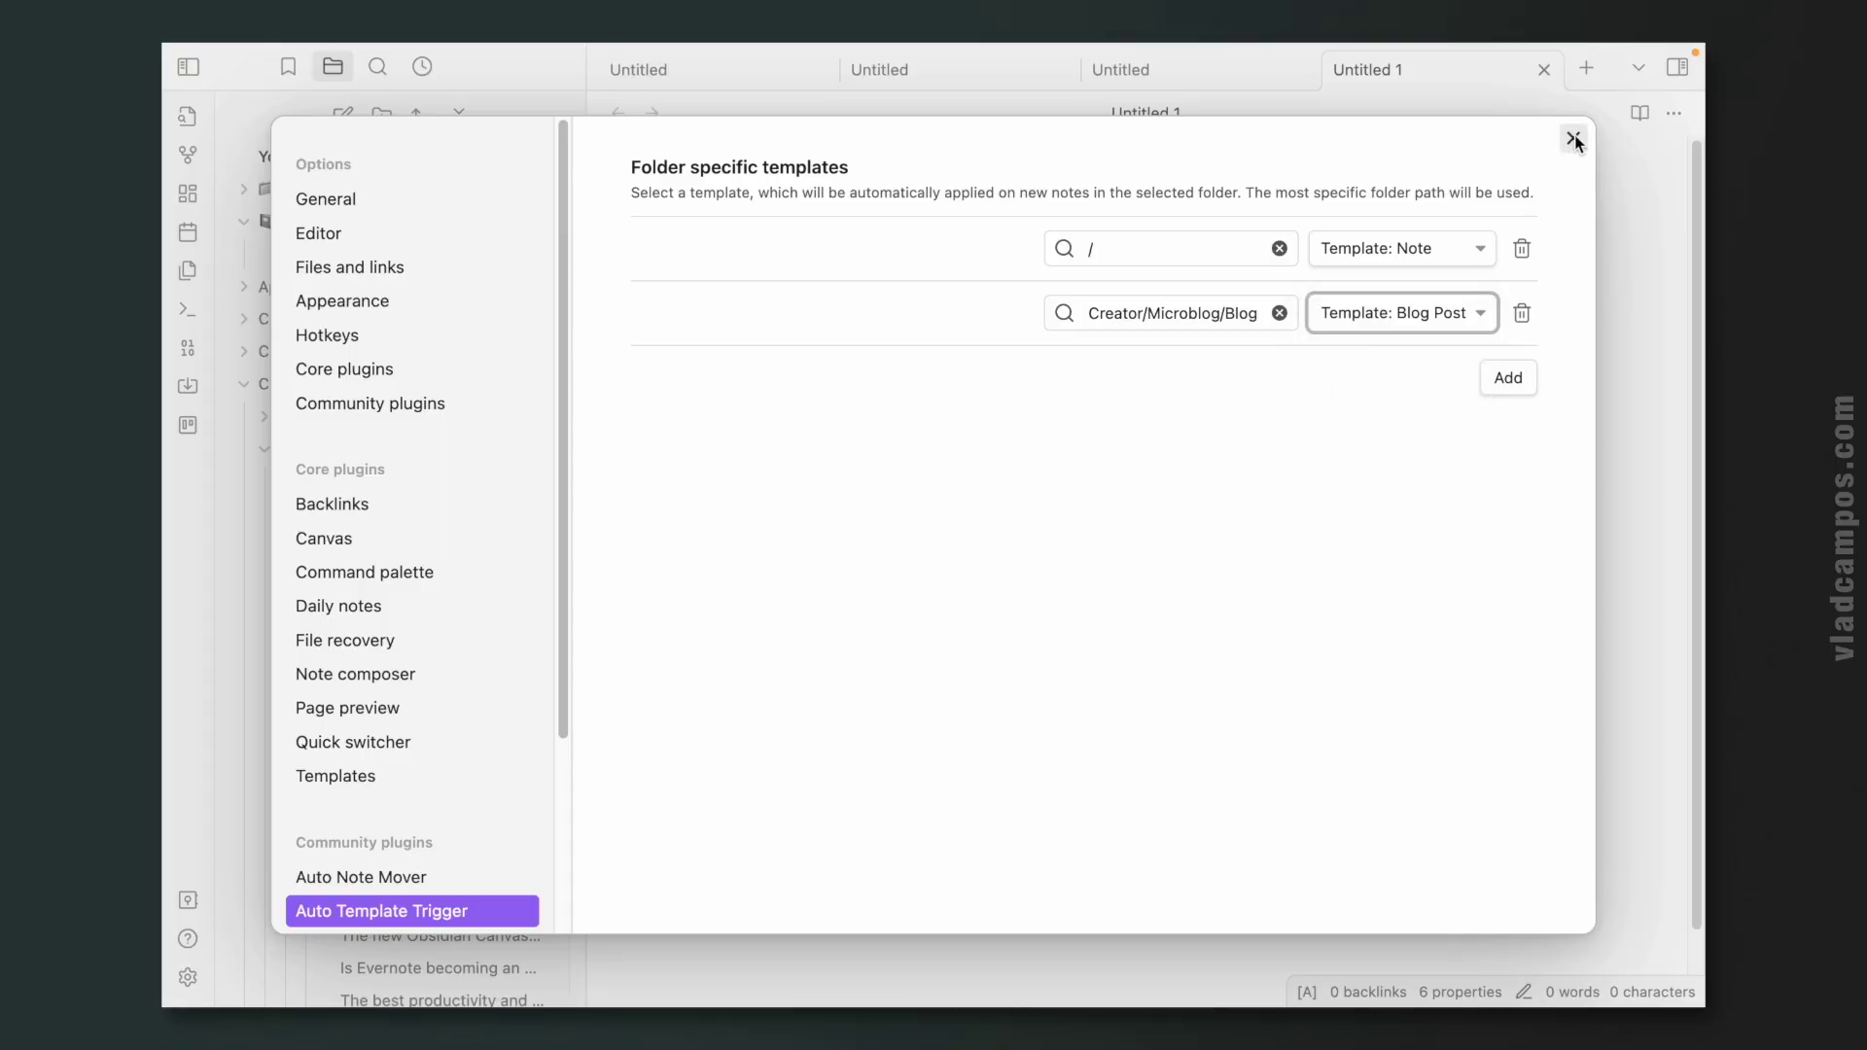
{"action": "left_click", "coordinate": [1573, 137]}
{"action": "left_click", "coordinate": [364, 500]}
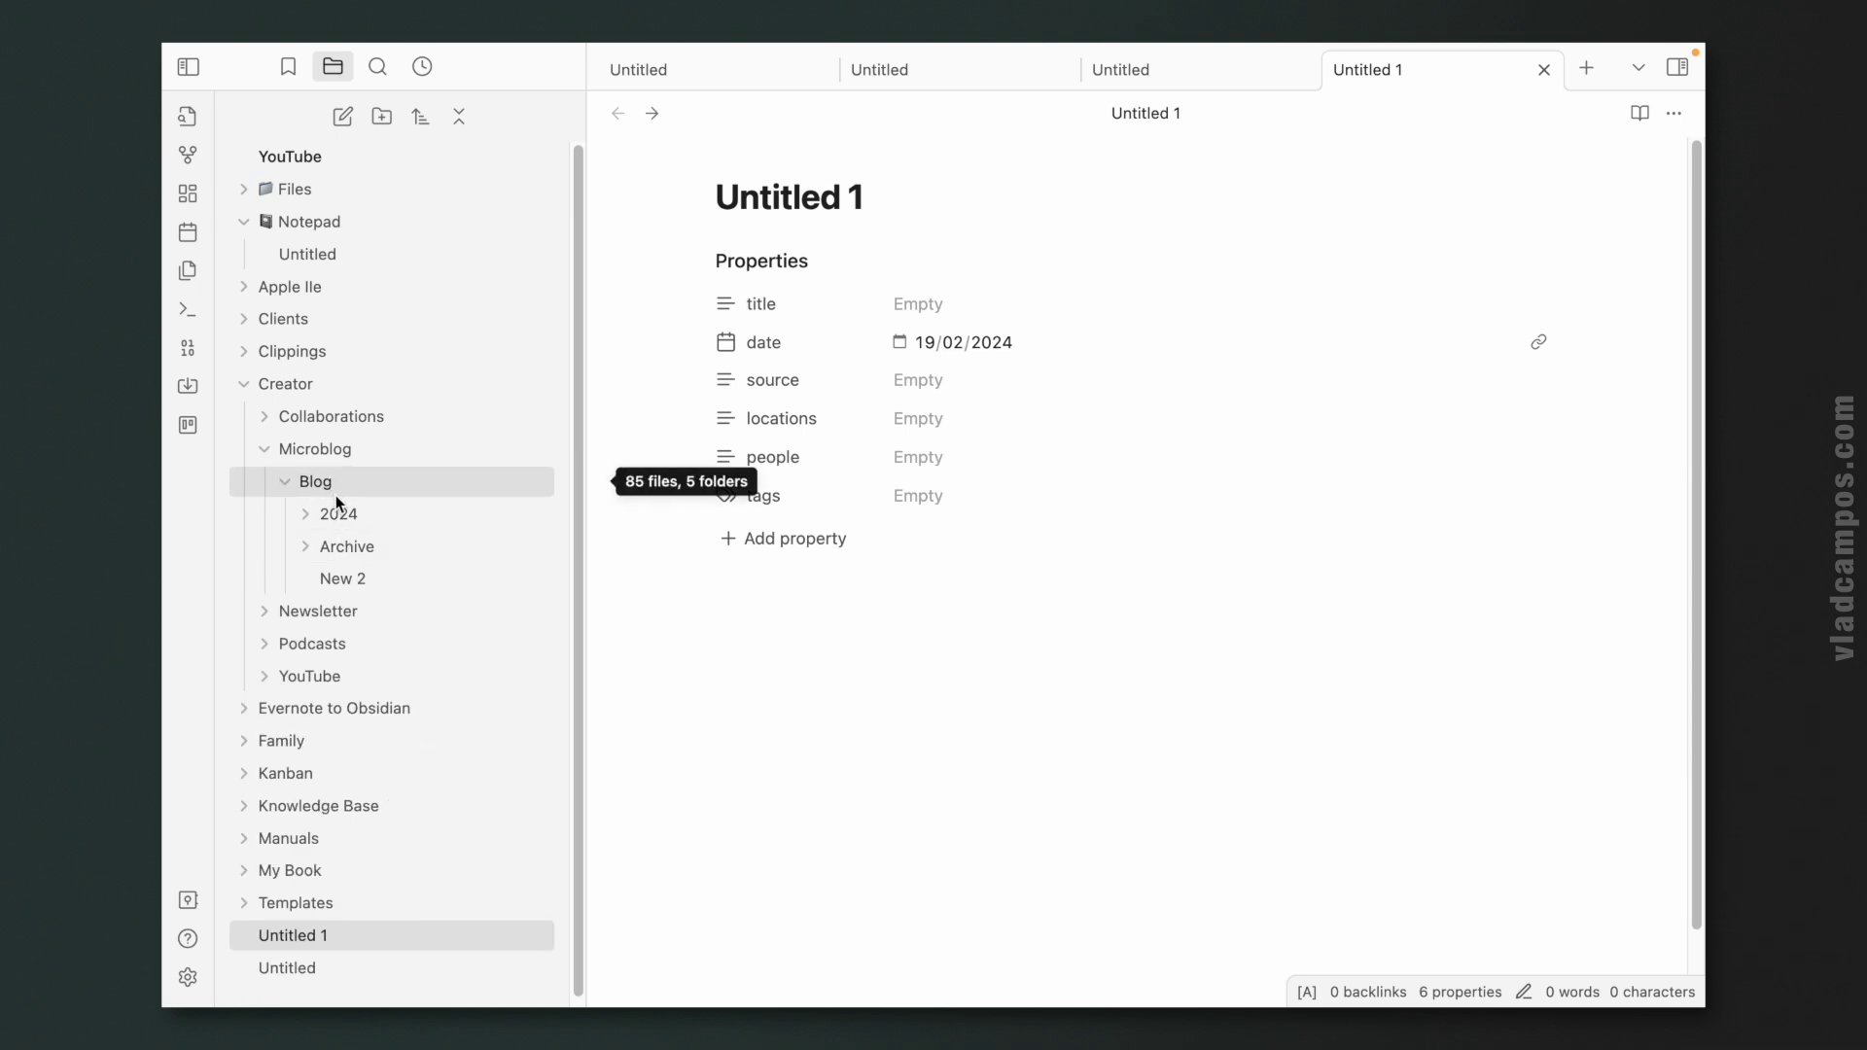
{"action": "right_click", "coordinate": [358, 553]}
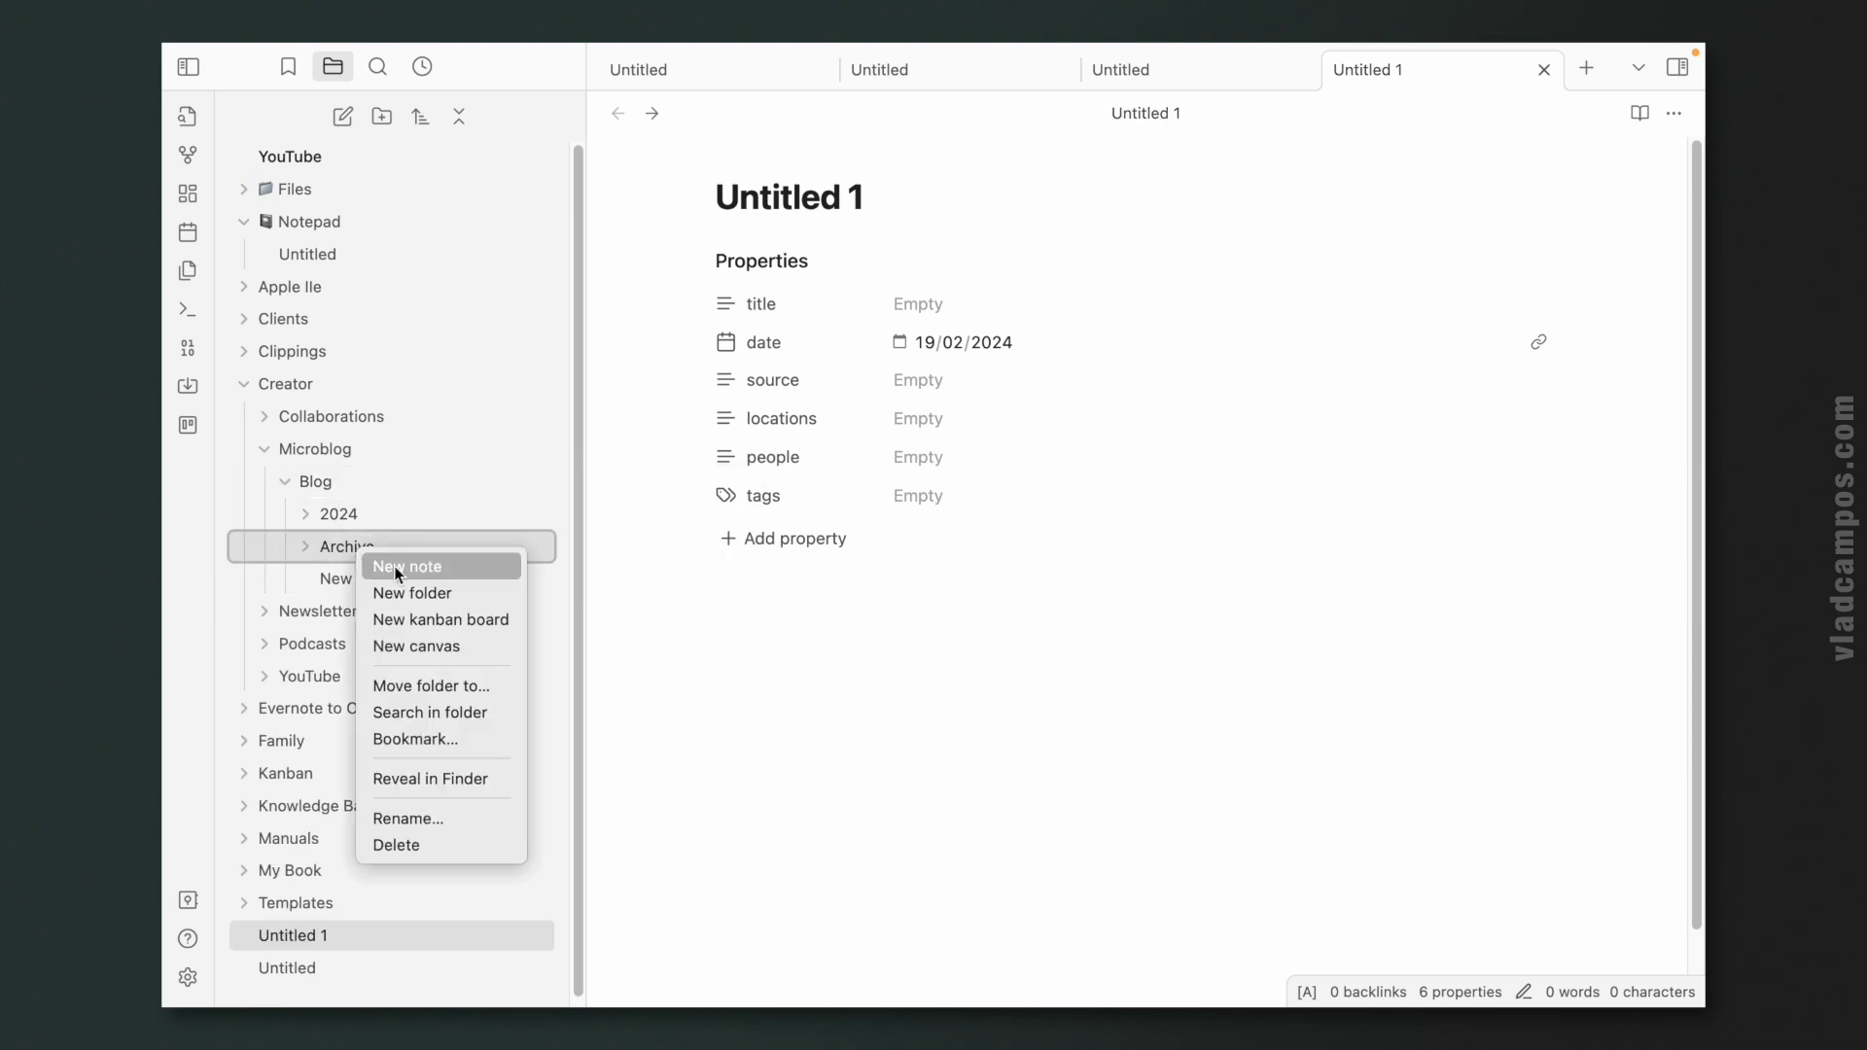
{"action": "left_click", "coordinate": [395, 571]}
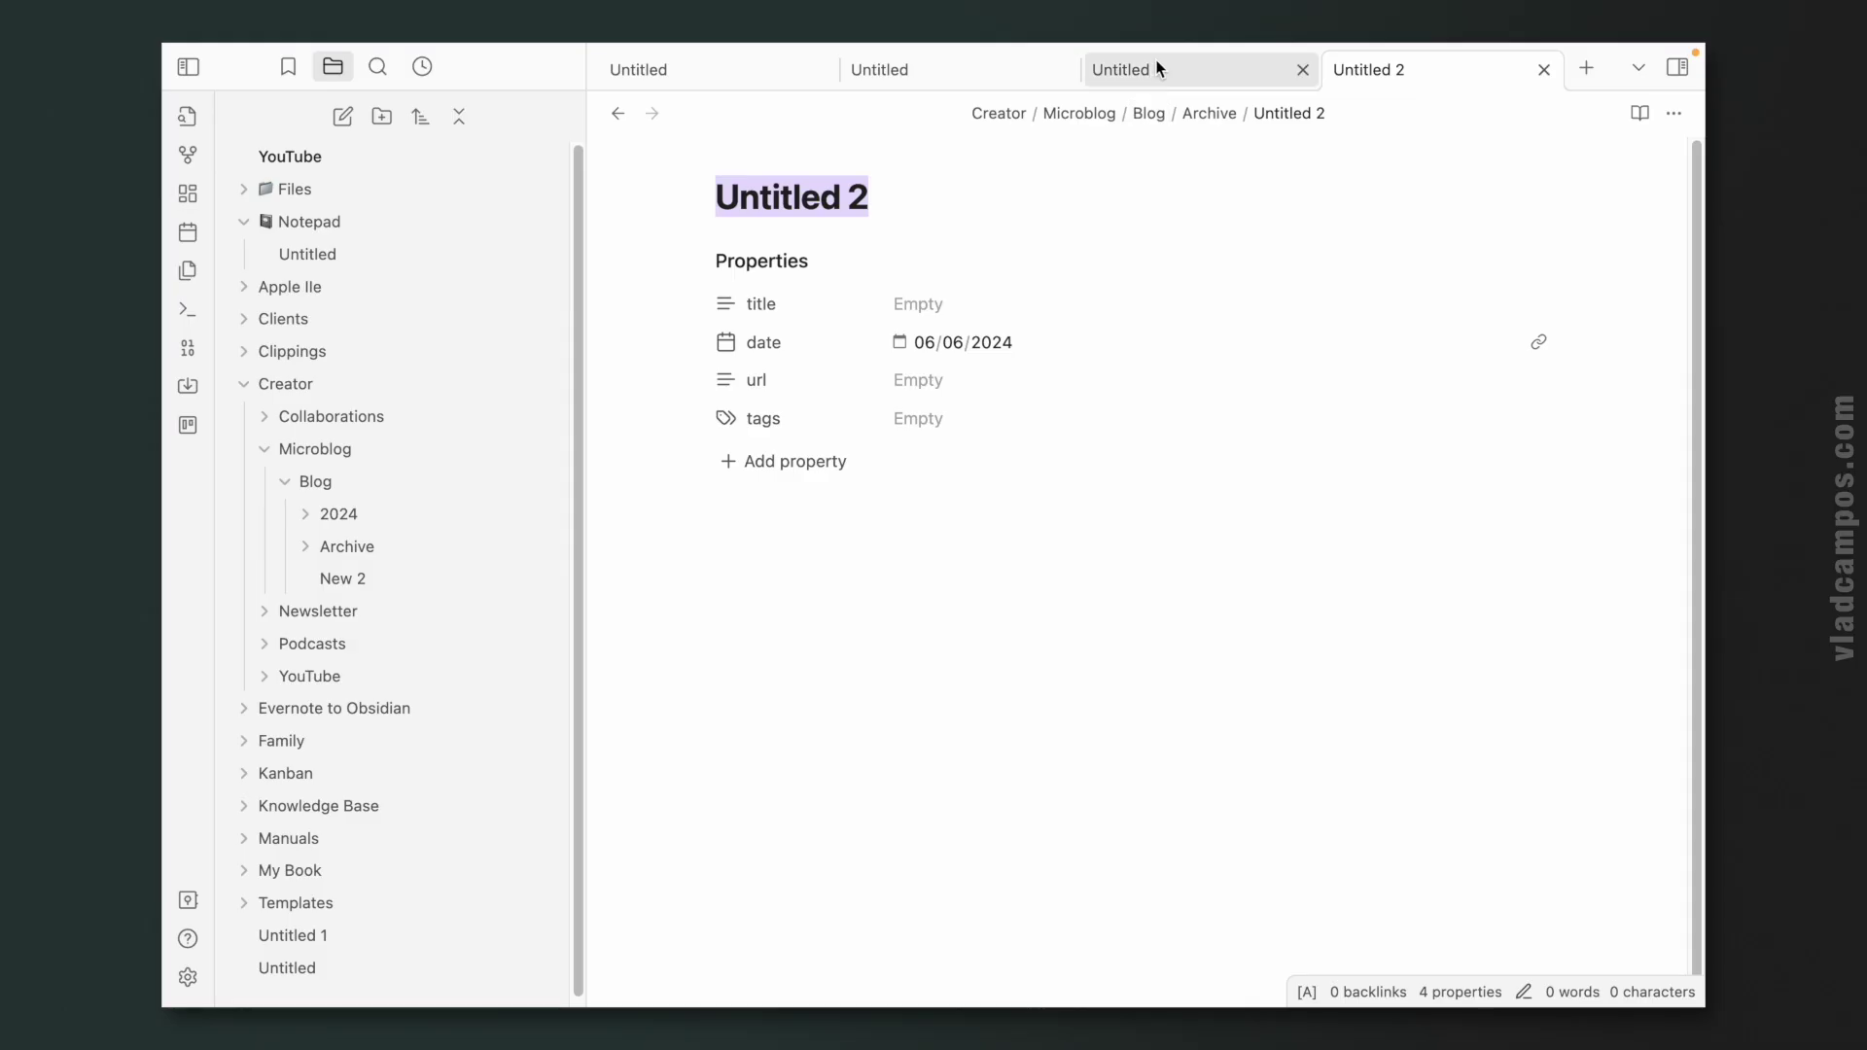
Switch to the third Untitled note's tab
{"action": "left_click", "coordinate": [1156, 70]}
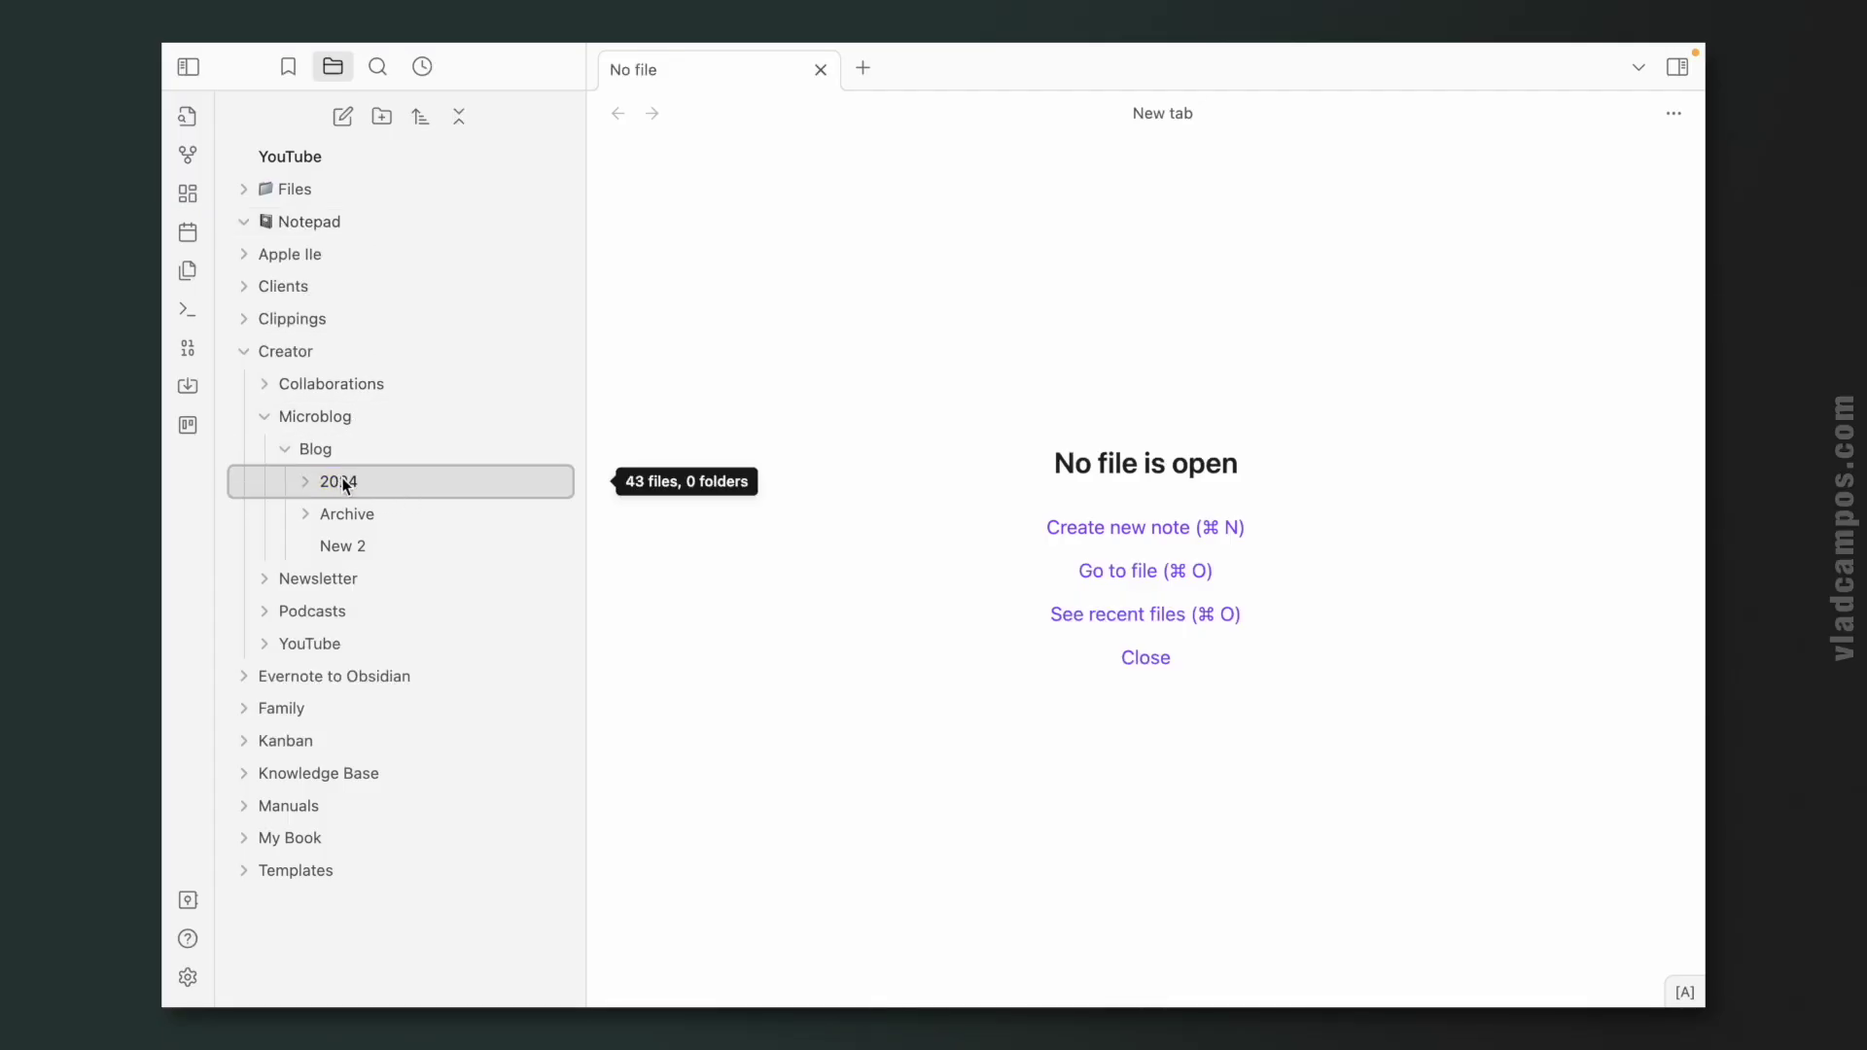
Create a new note from the 2024 folder, getting Note template properties dated 19/02/2024
{"action": "right_click", "coordinate": [344, 484]}
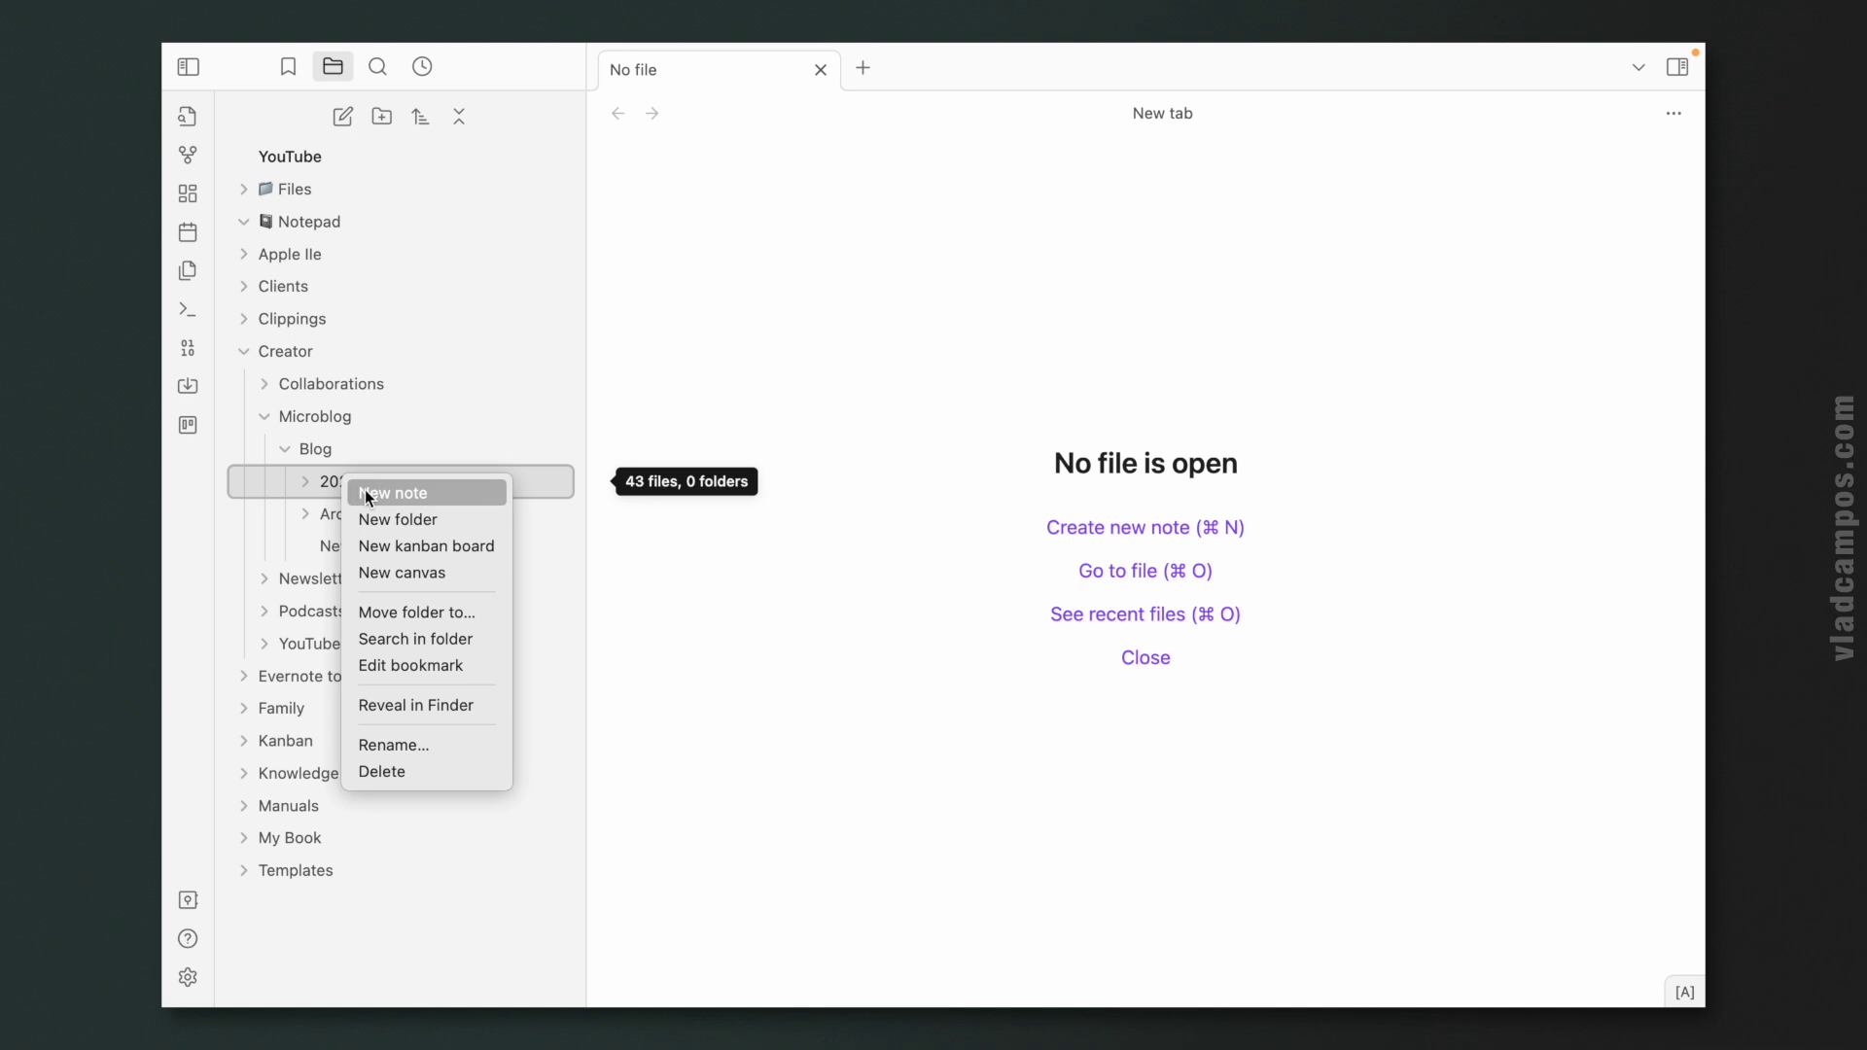
{"action": "left_click", "coordinate": [432, 497]}
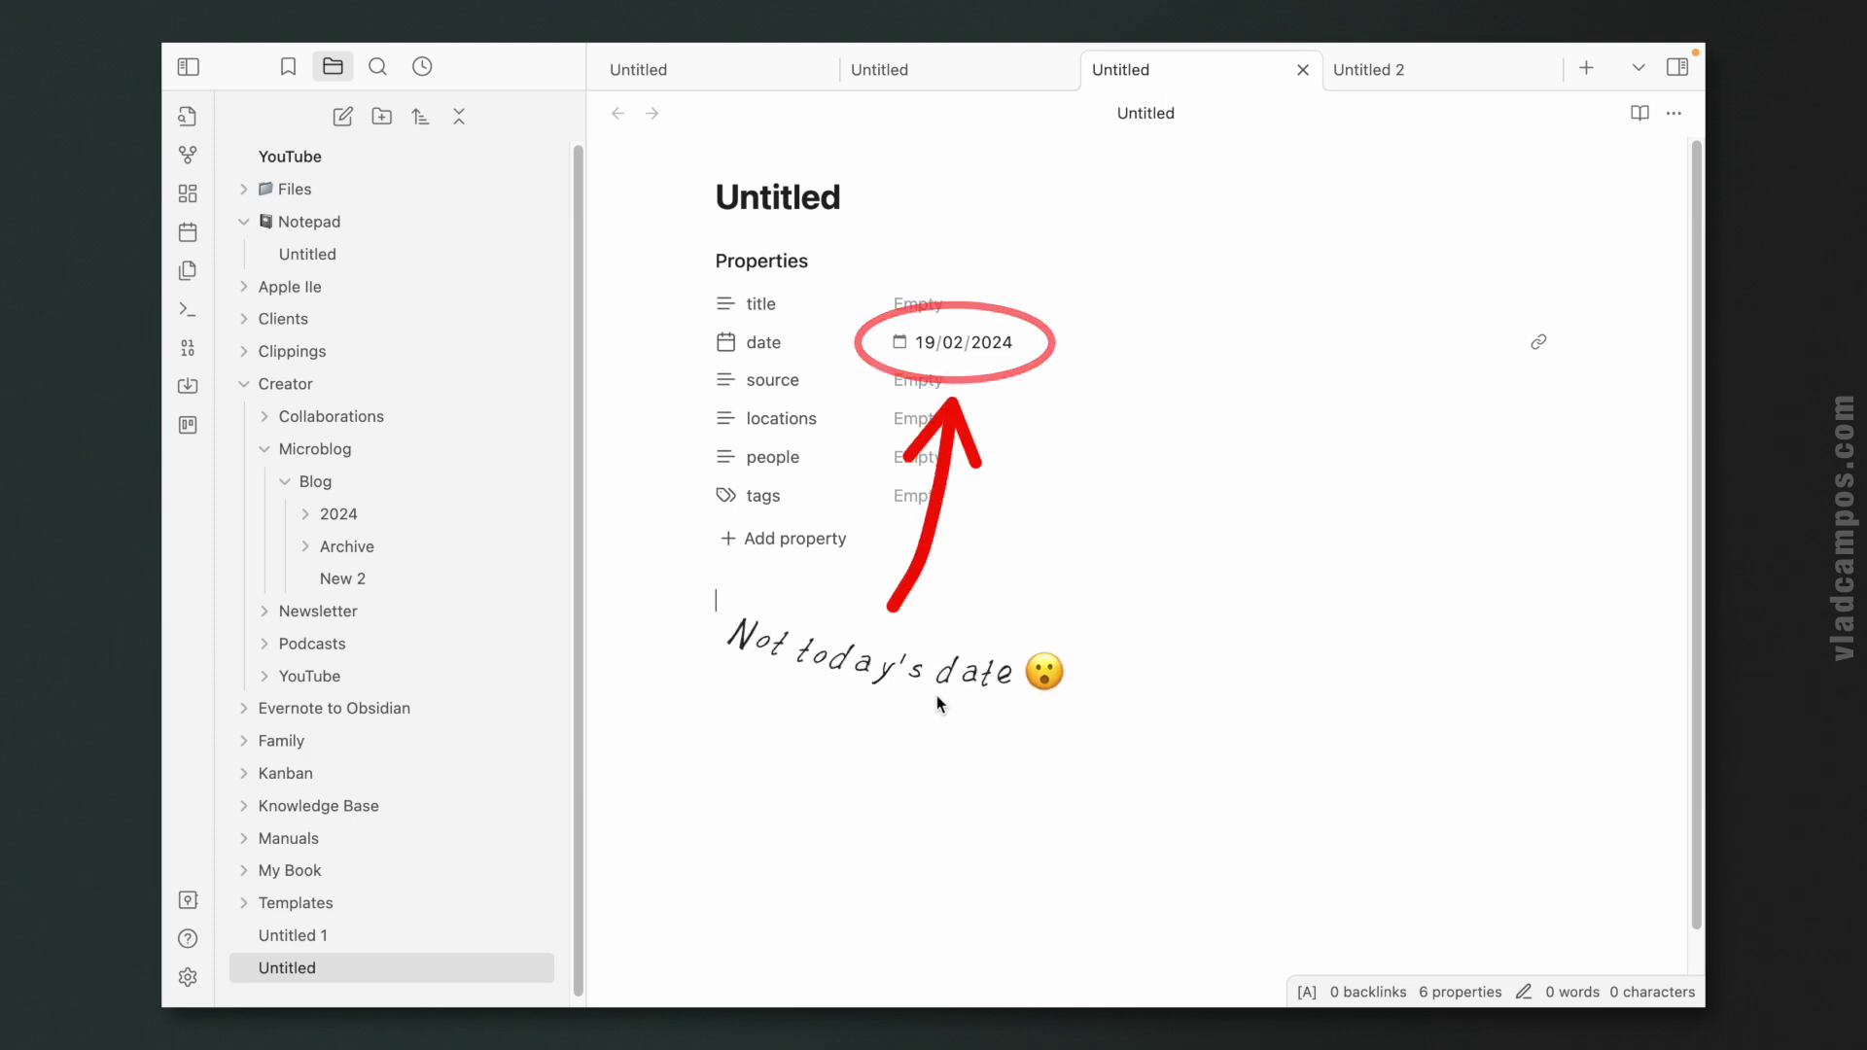
{"action": "left_click", "coordinate": [183, 976]}
{"action": "left_click", "coordinate": [768, 693]}
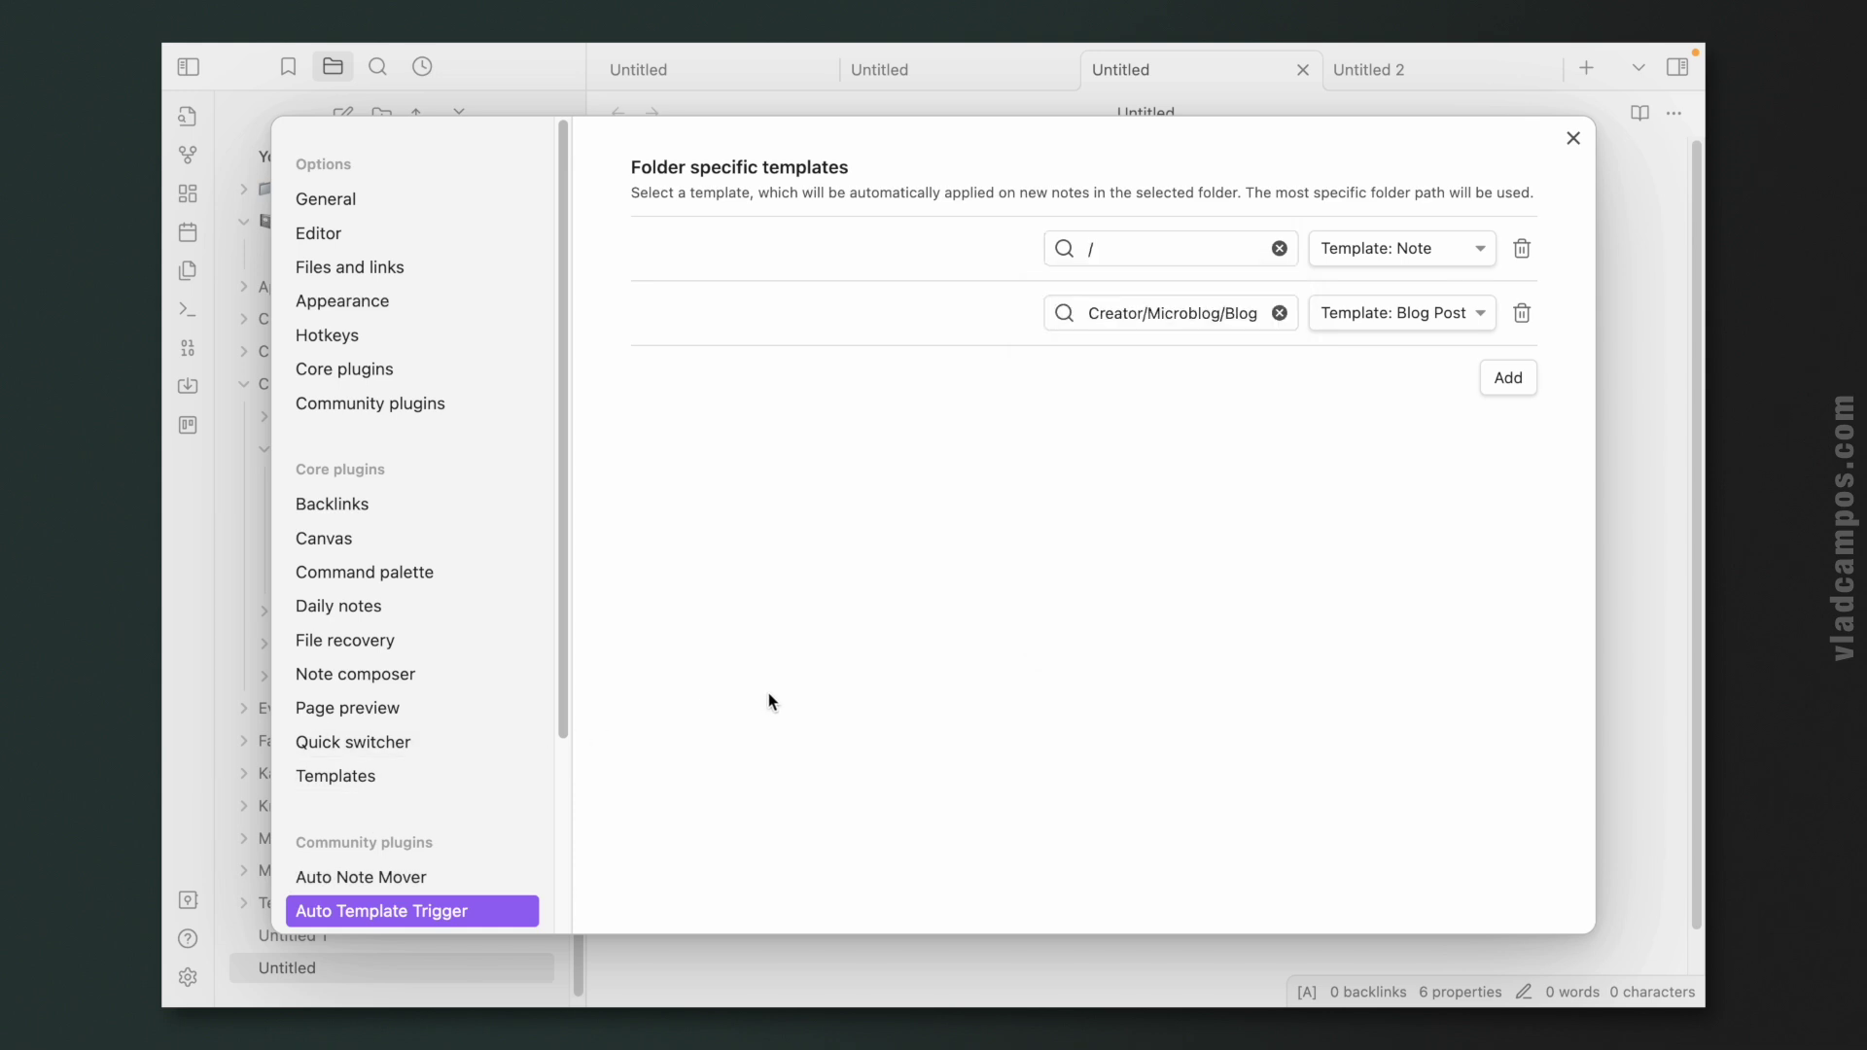
{"action": "scroll", "coordinate": [506, 598], "scroll_direction": "down", "scroll_amount": 3}
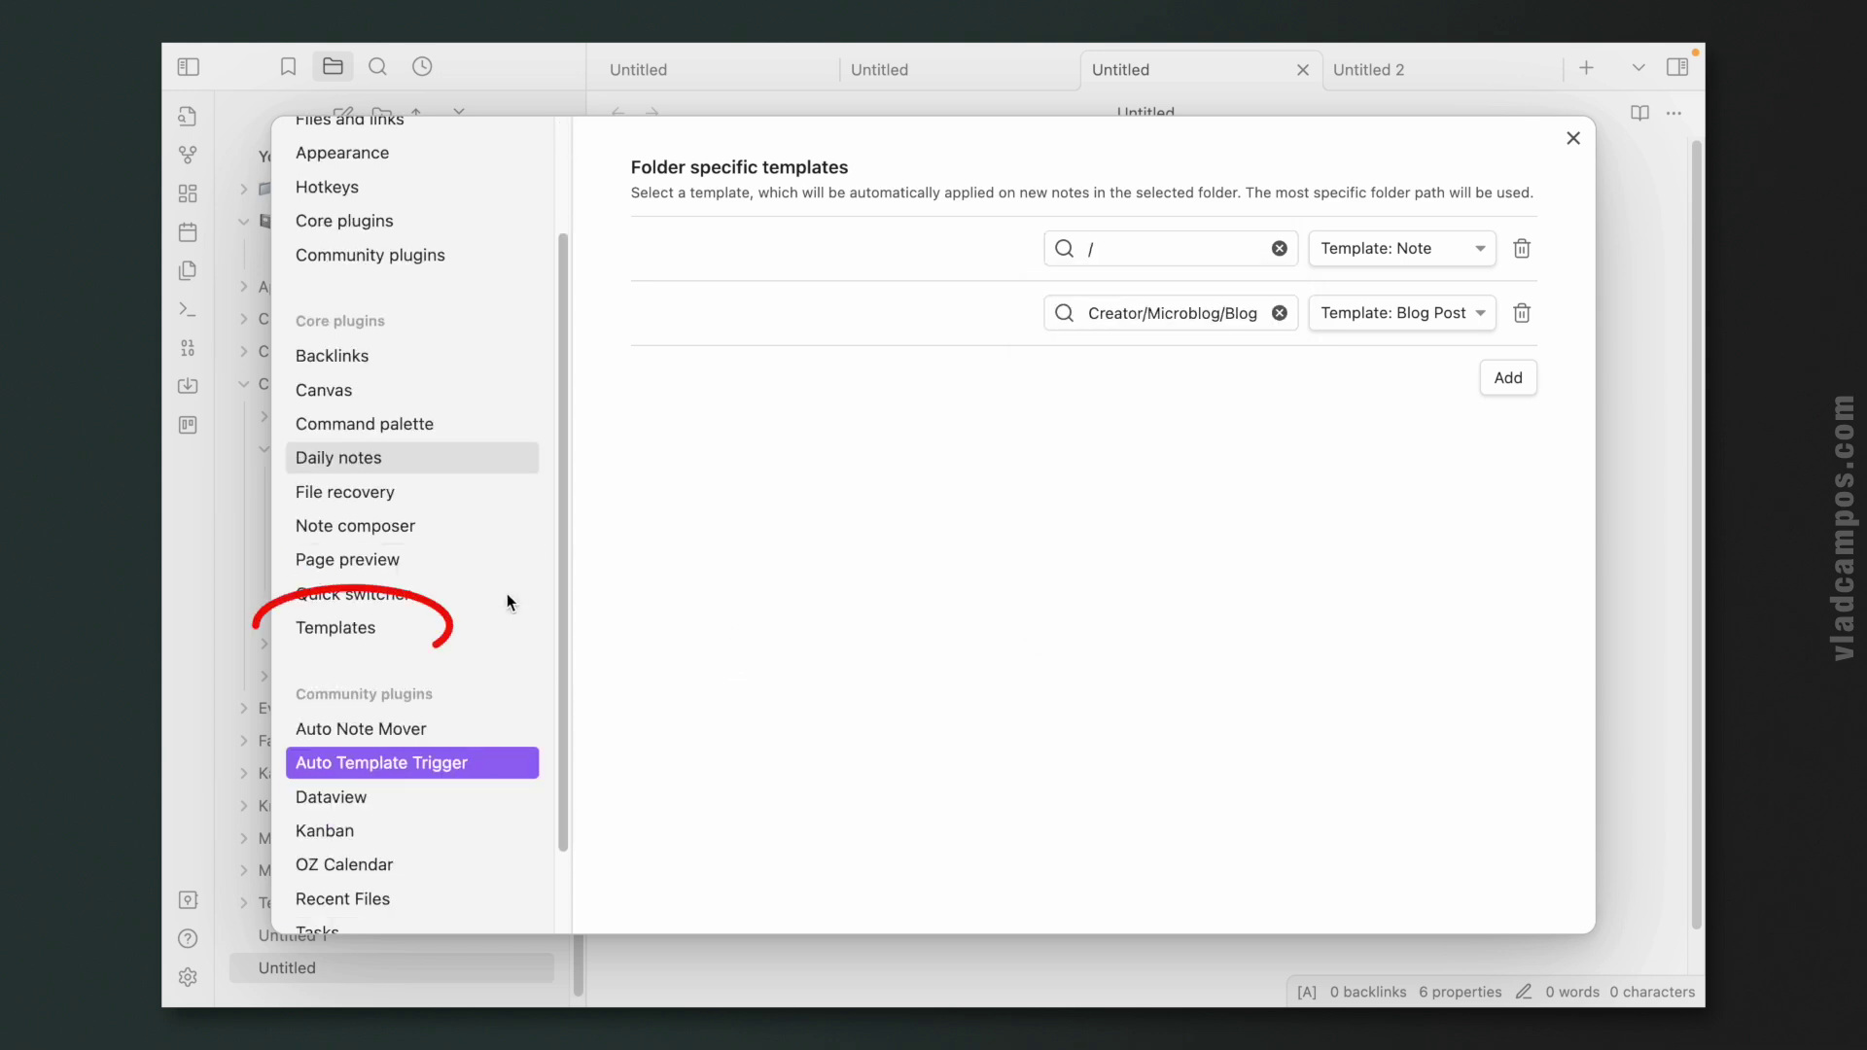
{"action": "left_click", "coordinate": [410, 625]}
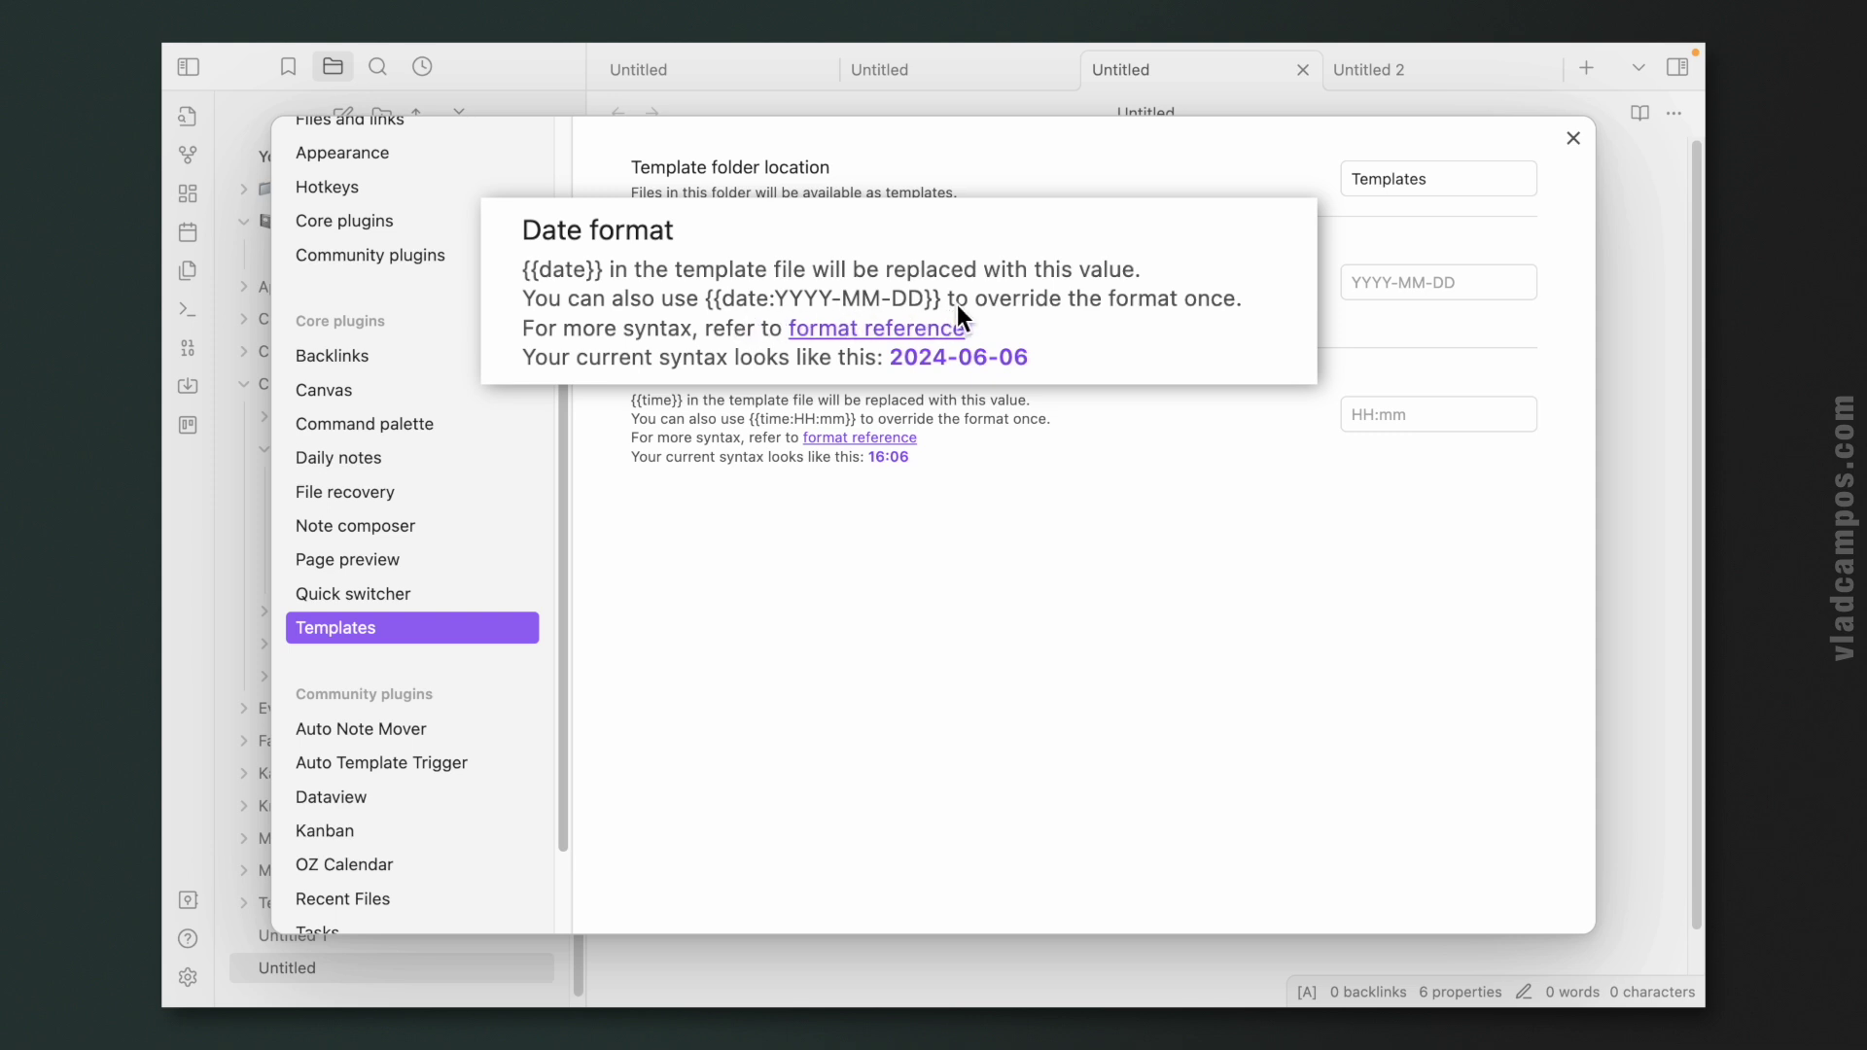
{"action": "left_click", "coordinate": [1570, 139]}
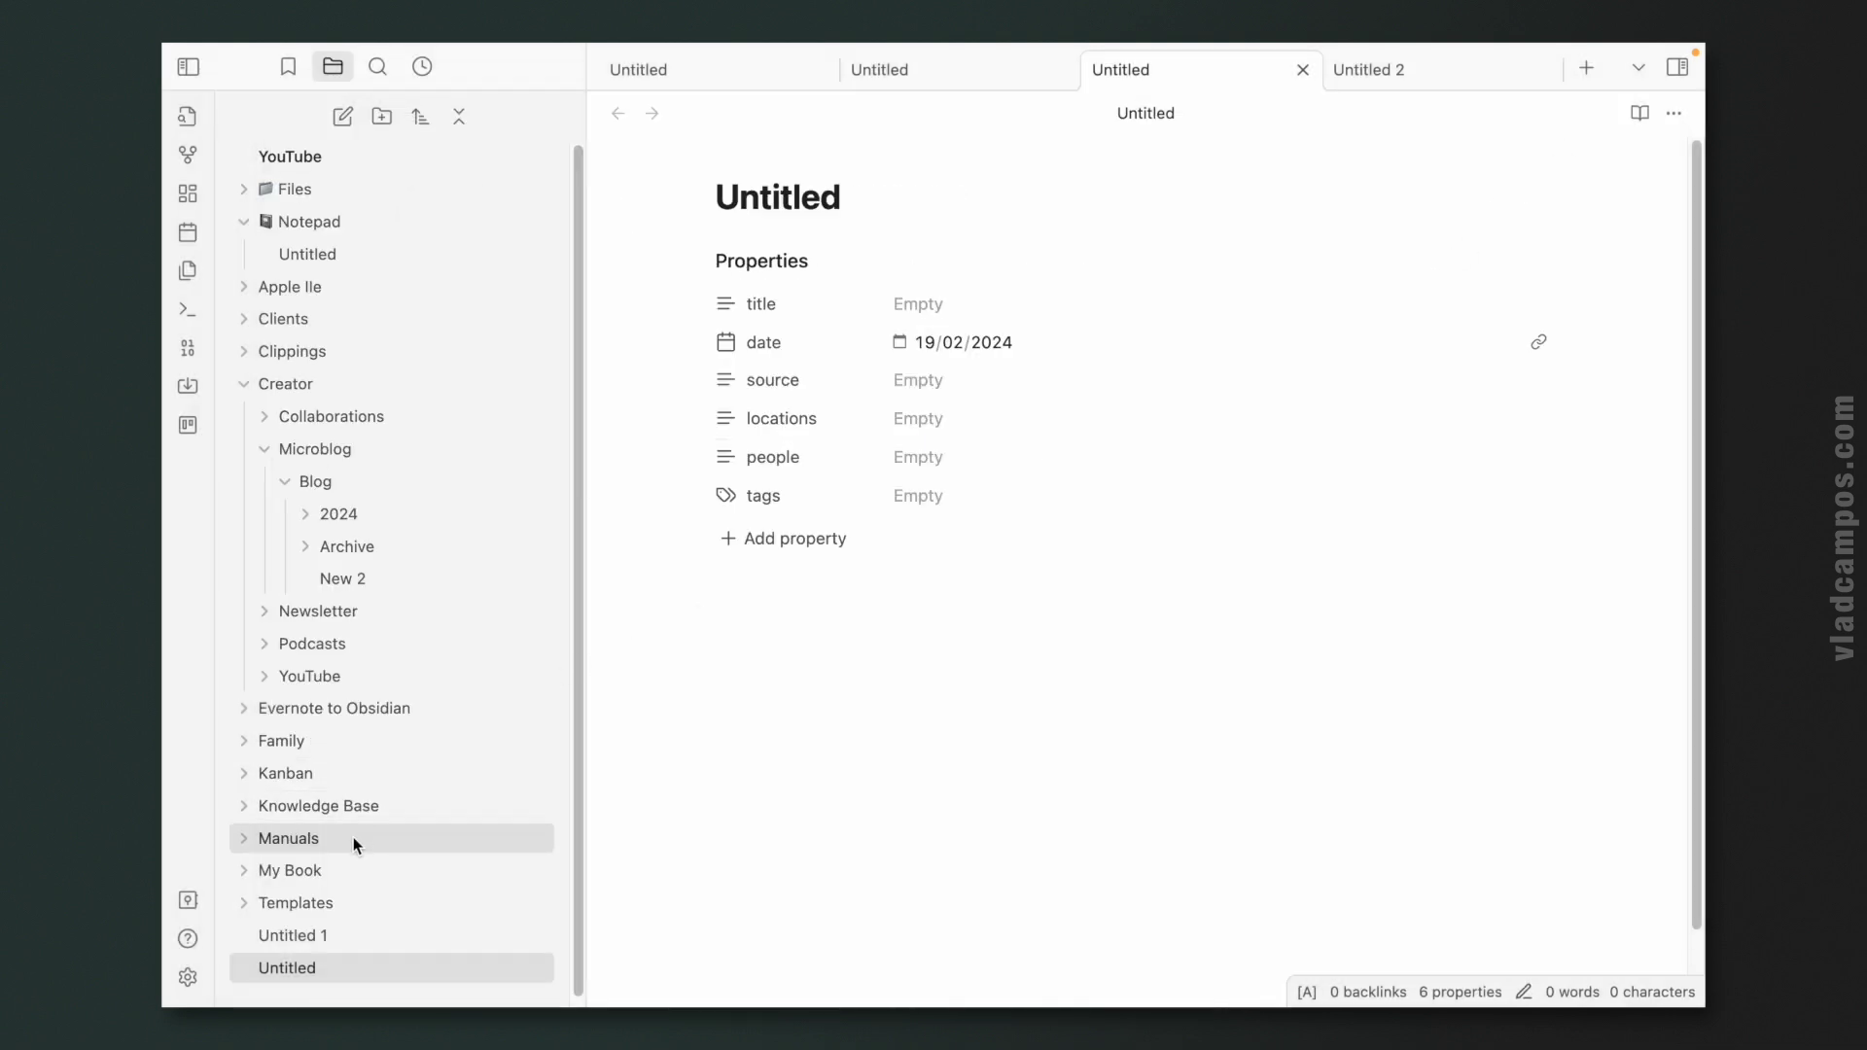
View the Note template in Source mode, then open the Blog Post template from Templates
{"action": "left_click", "coordinate": [263, 904]}
{"action": "scroll", "coordinate": [437, 739], "scroll_direction": "down", "scroll_amount": 3}
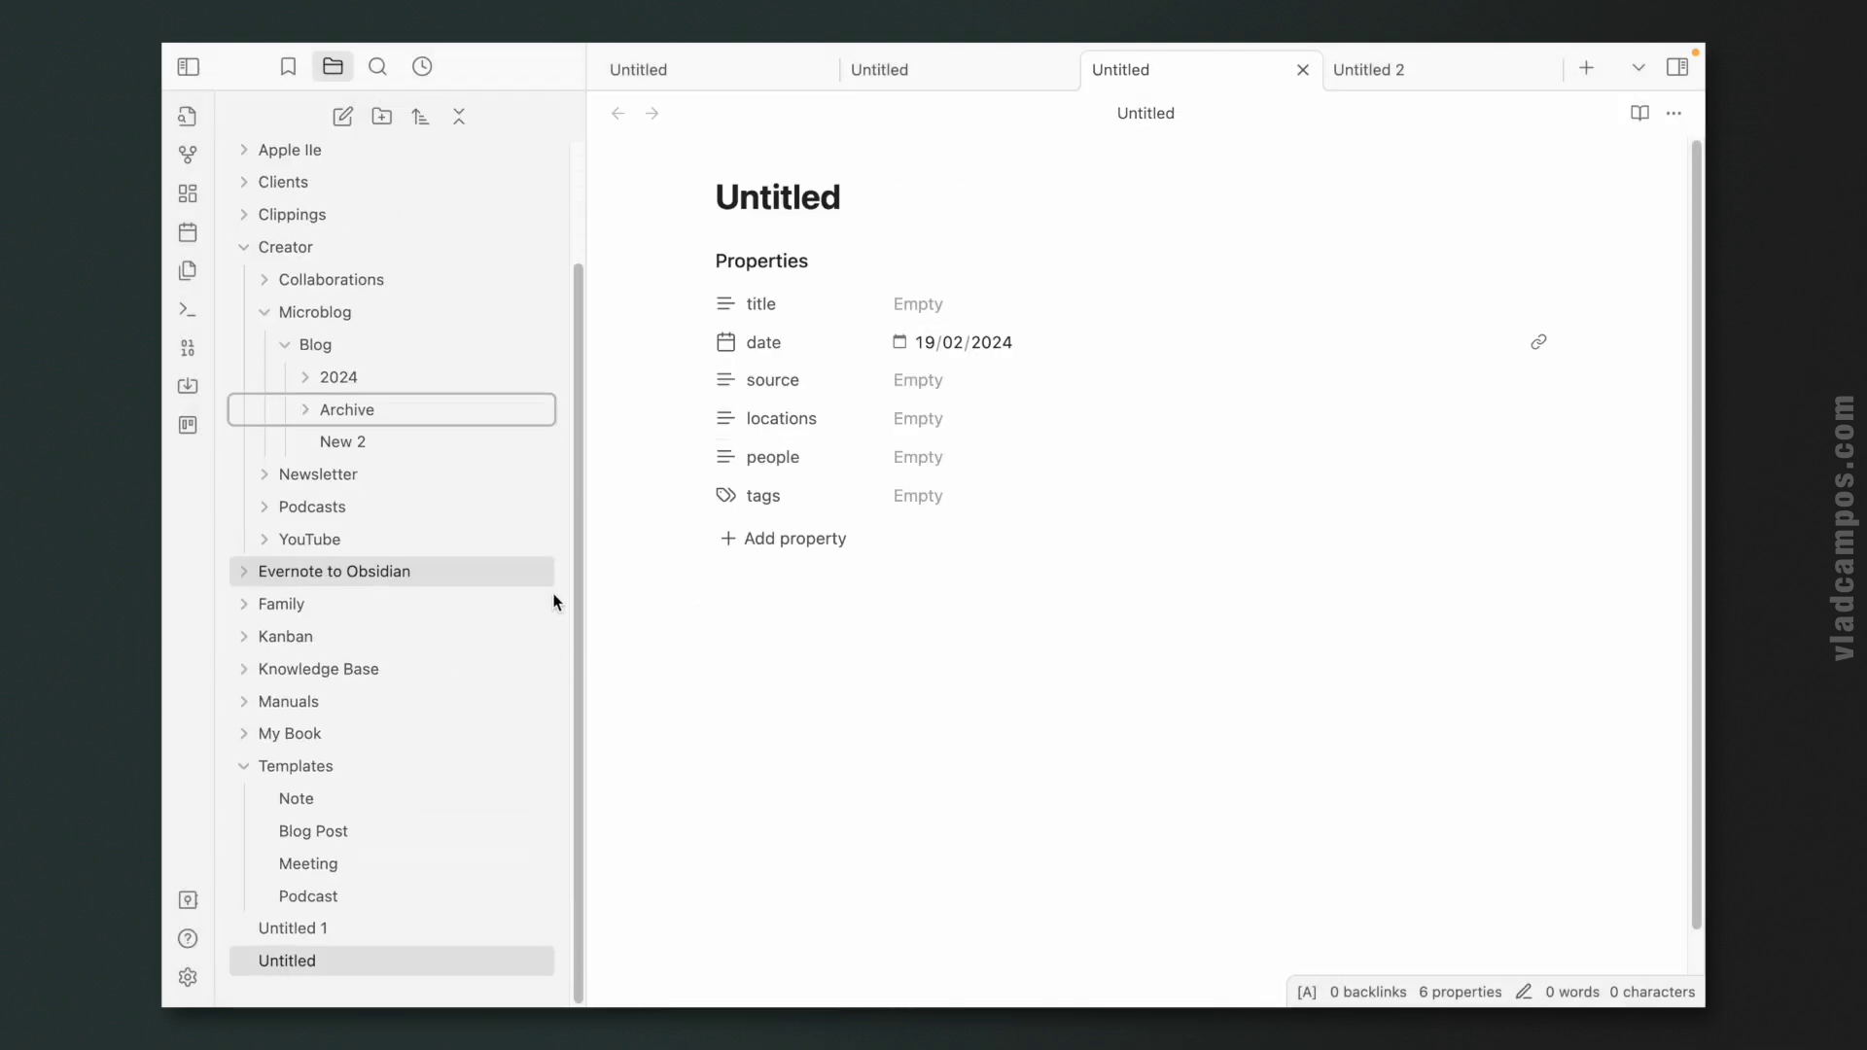
{"action": "left_click", "coordinate": [416, 798]}
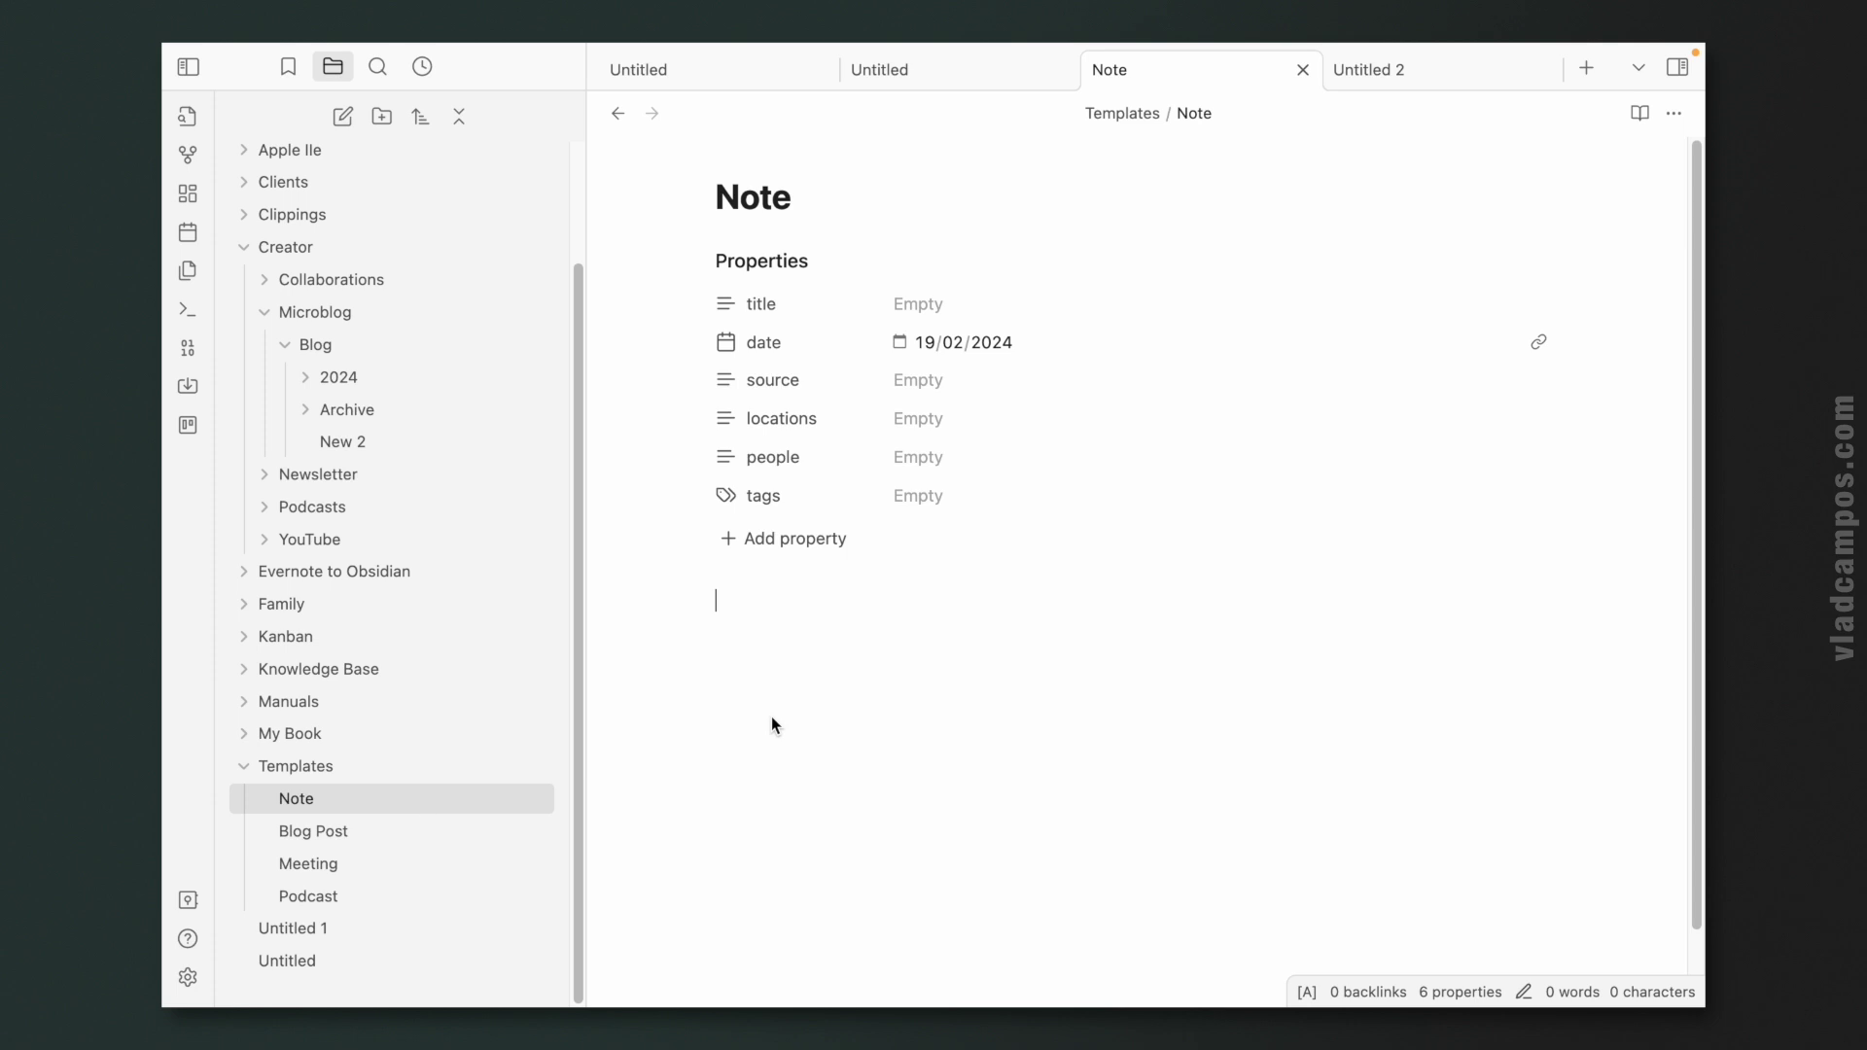
{"action": "left_click", "coordinate": [1674, 113]}
{"action": "left_click", "coordinate": [1505, 198]}
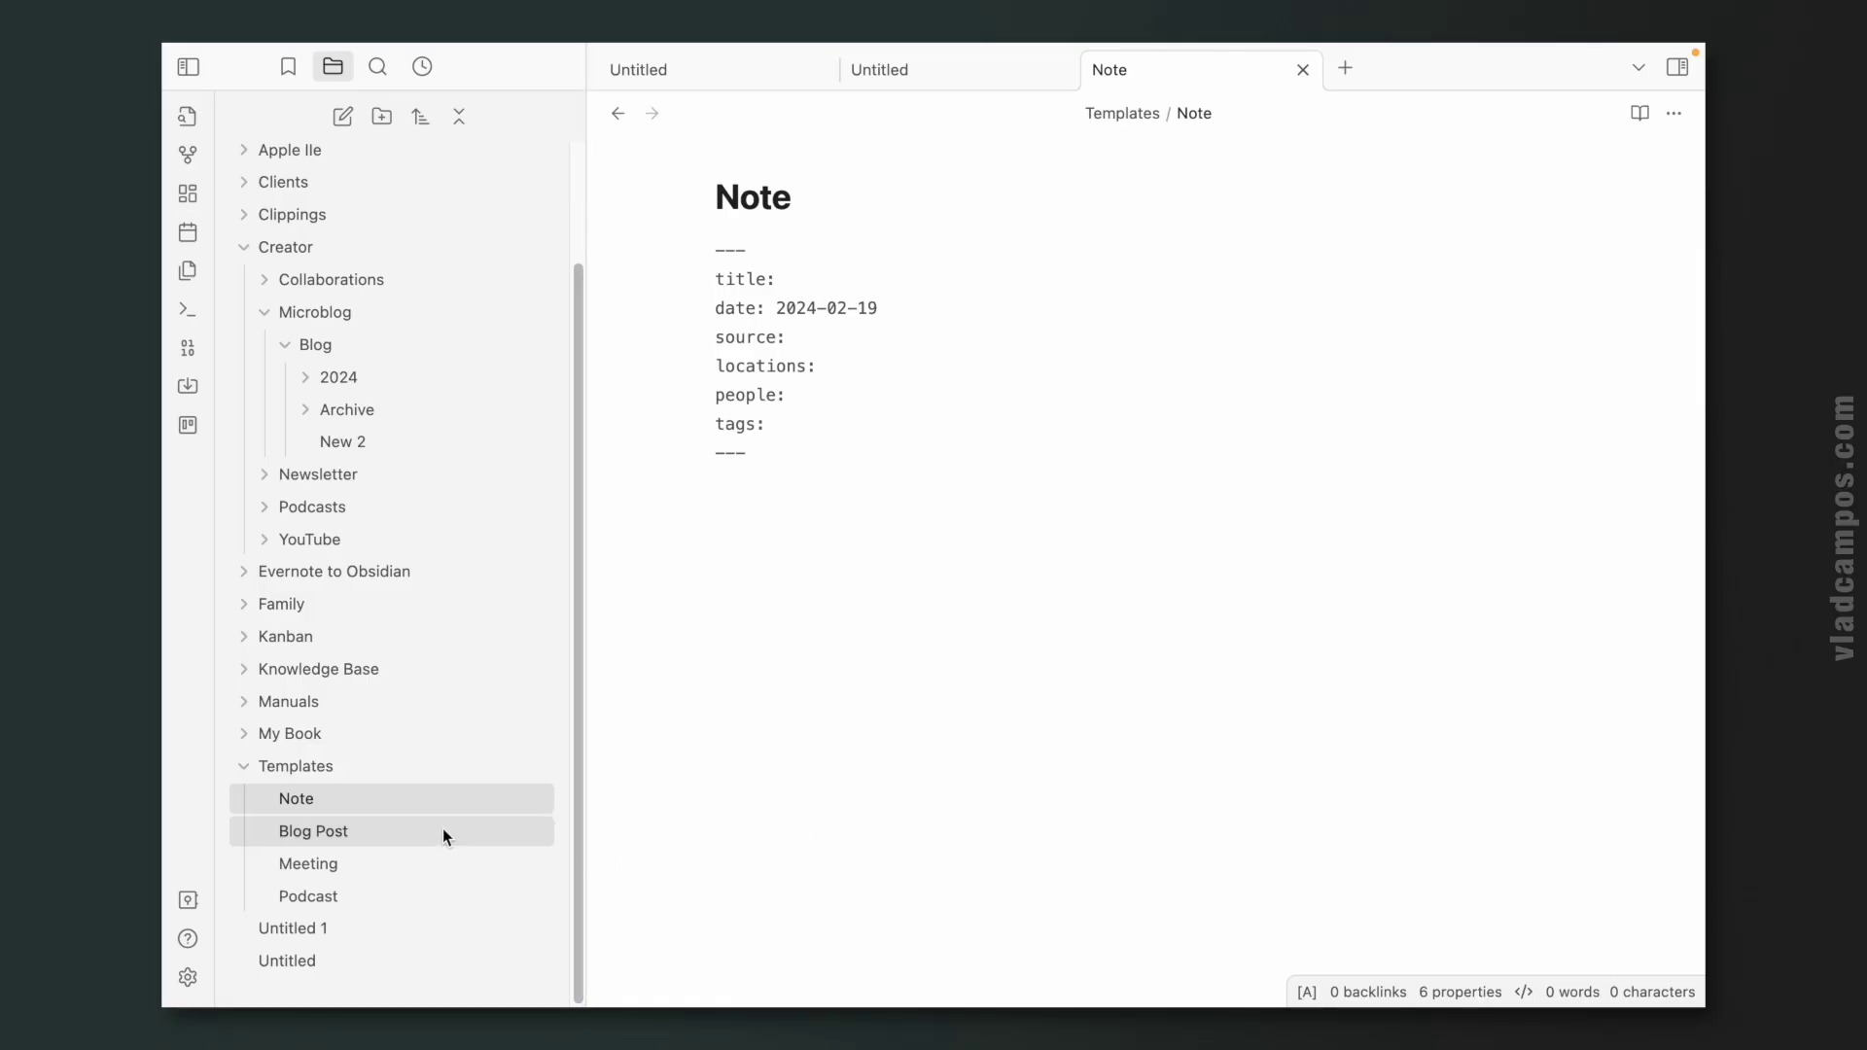
{"action": "left_click", "coordinate": [441, 828]}
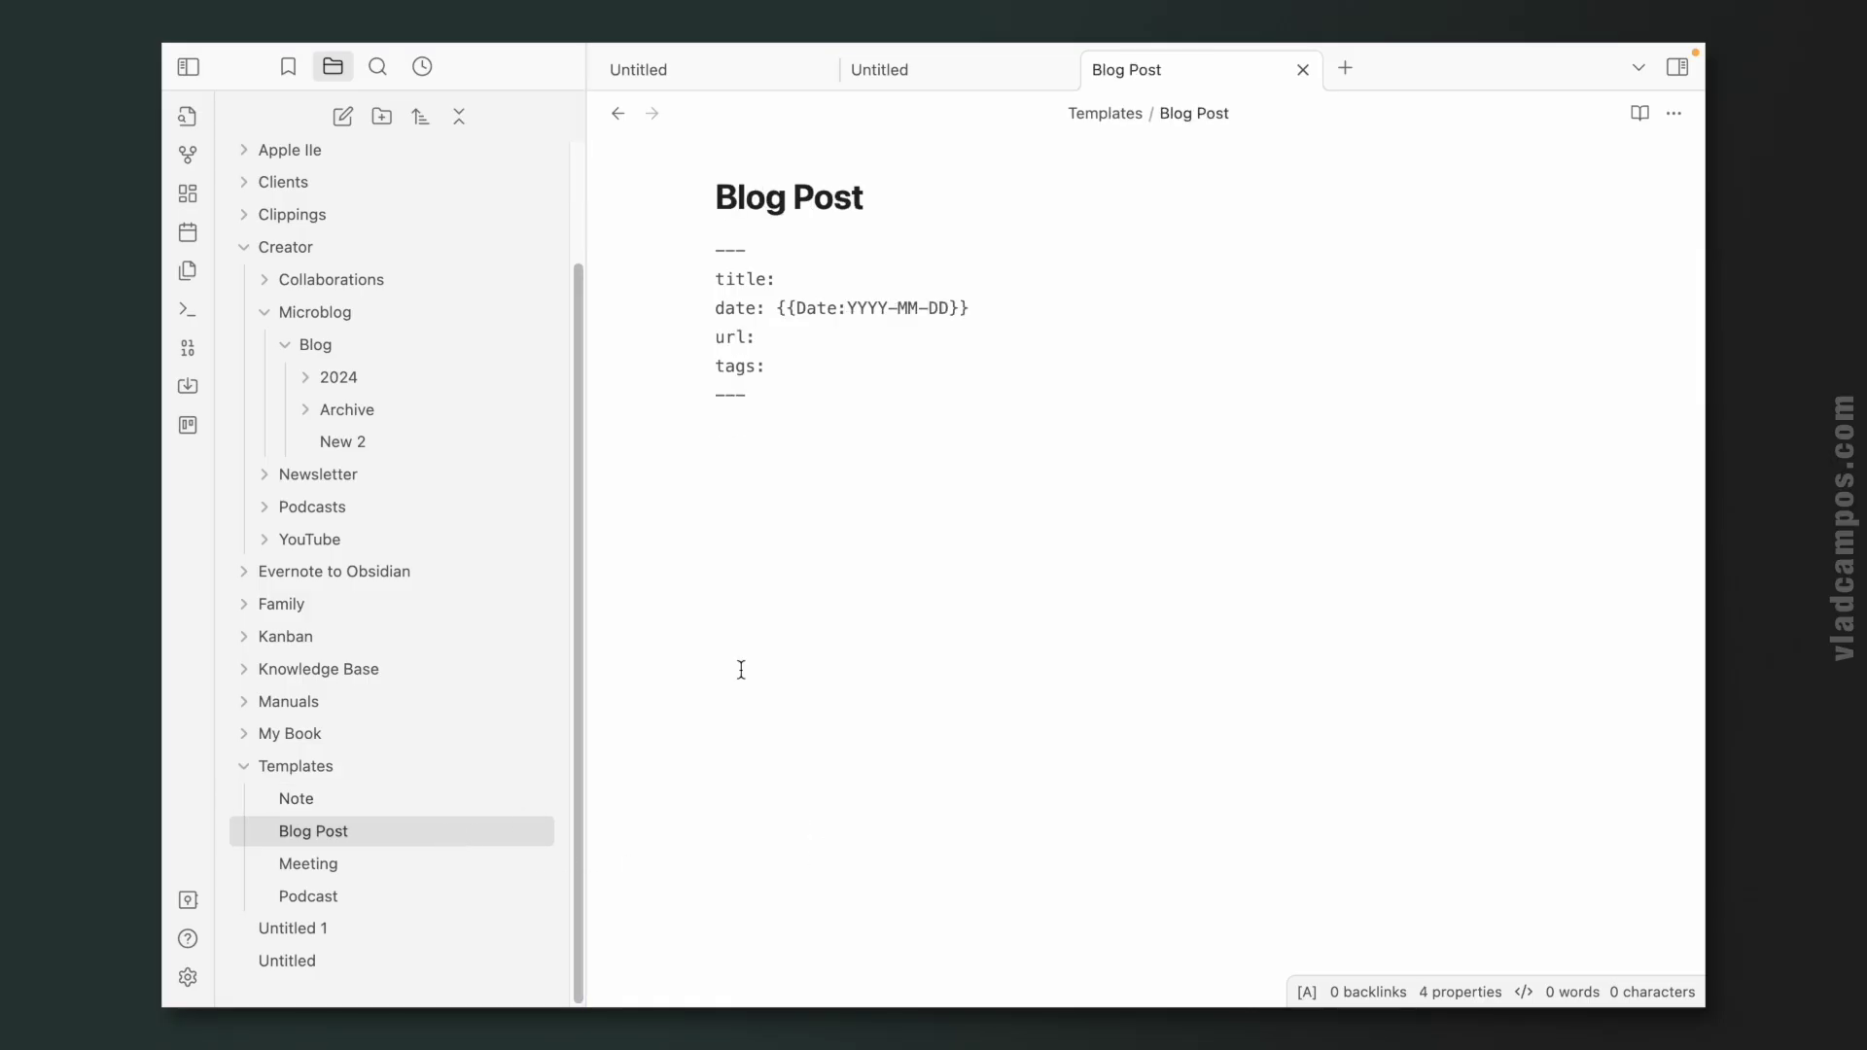